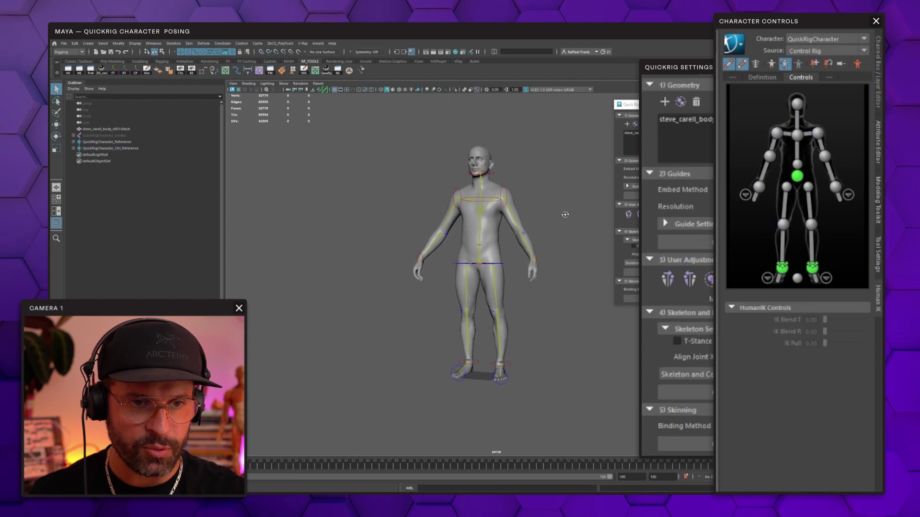
Step: Unlock the QuickRigCharacter definition and accept the deletion of its control rig
{"action": "mouse_move", "coordinate": [548, 215]}
{"action": "left_mouse_down", "text": "alt"}
{"action": "mouse_move", "coordinate": [550, 233]}
{"action": "mouse_move", "coordinate": [570, 220]}
{"action": "mouse_move", "coordinate": [554, 232]}
{"action": "left_mouse_up", "text": "alt"}
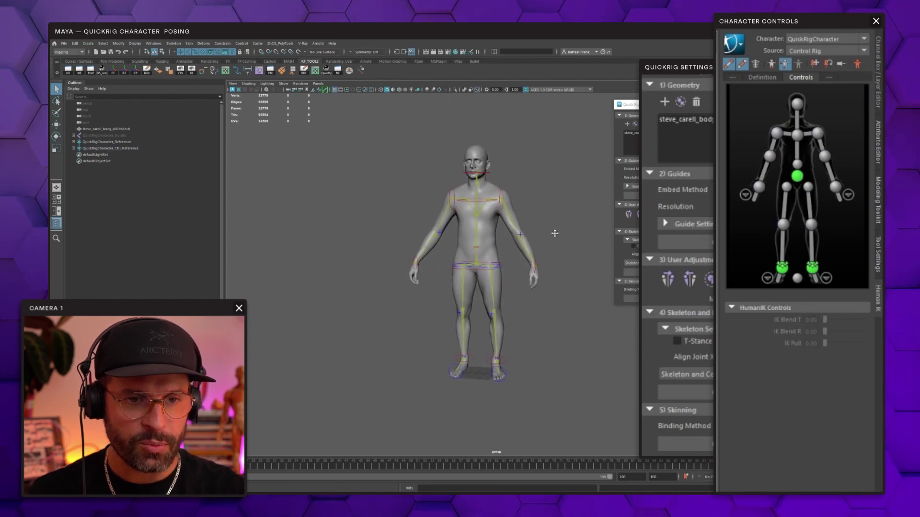
{"action": "right_click_drag", "start_coordinate": [555, 232], "coordinate": [575, 232], "text": "alt"}
{"action": "mouse_move", "coordinate": [575, 232]}
{"action": "left_mouse_down", "text": "alt"}
{"action": "mouse_move", "coordinate": [585, 231]}
{"action": "mouse_move", "coordinate": [543, 231]}
{"action": "mouse_move", "coordinate": [575, 245]}
{"action": "left_mouse_up", "text": "alt"}
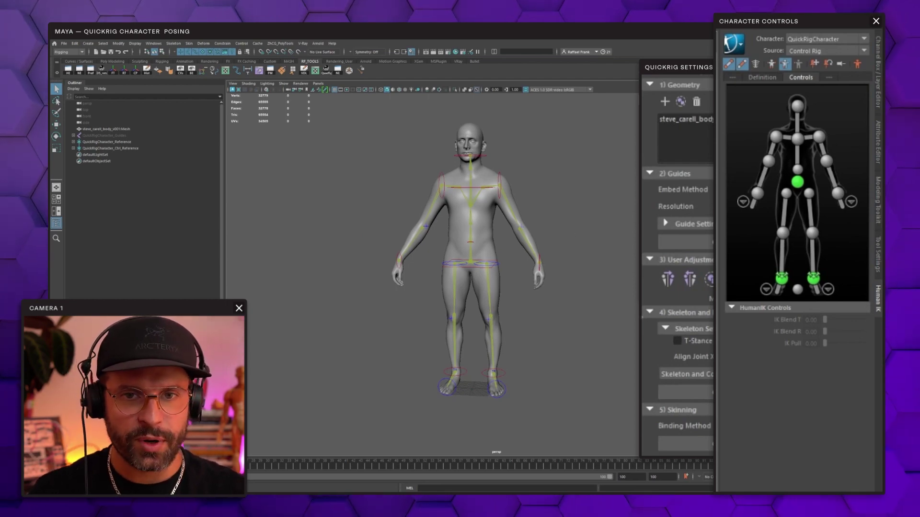
{"action": "left_click", "coordinate": [761, 76]}
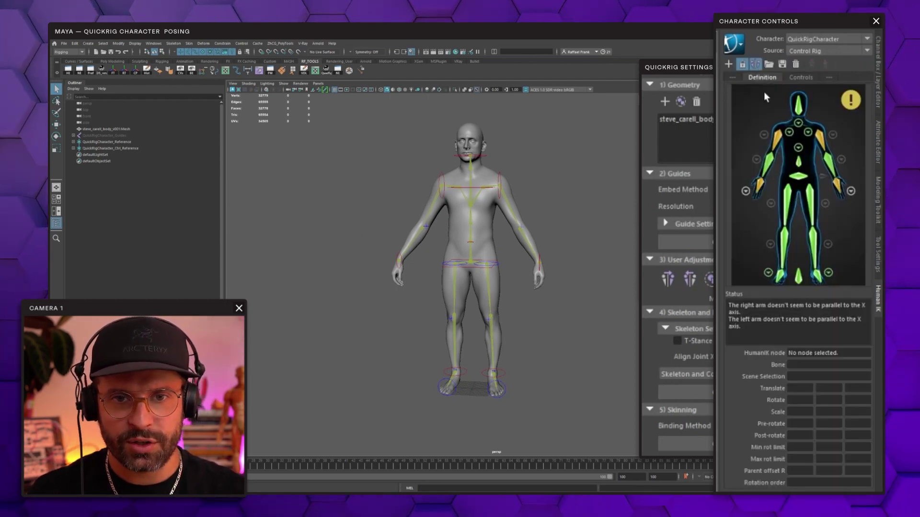
{"action": "left_click", "coordinate": [742, 66]}
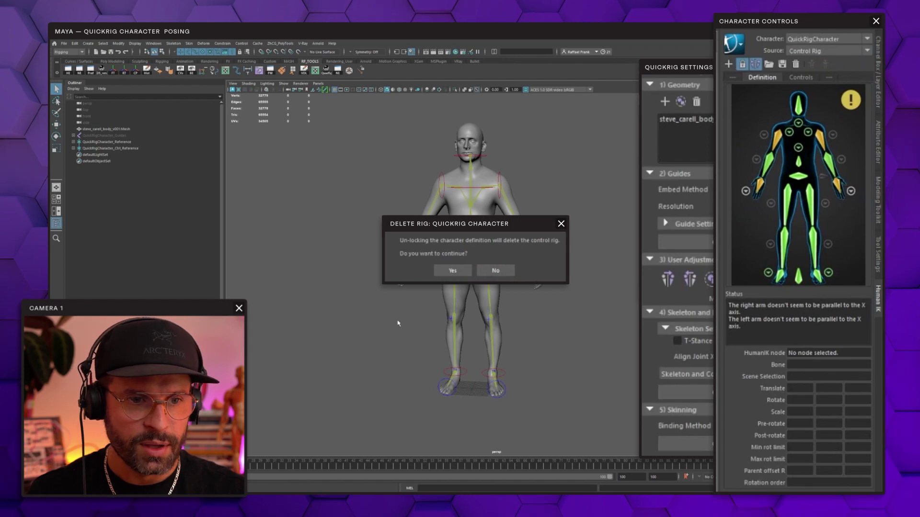
{"action": "left_click", "coordinate": [458, 269]}
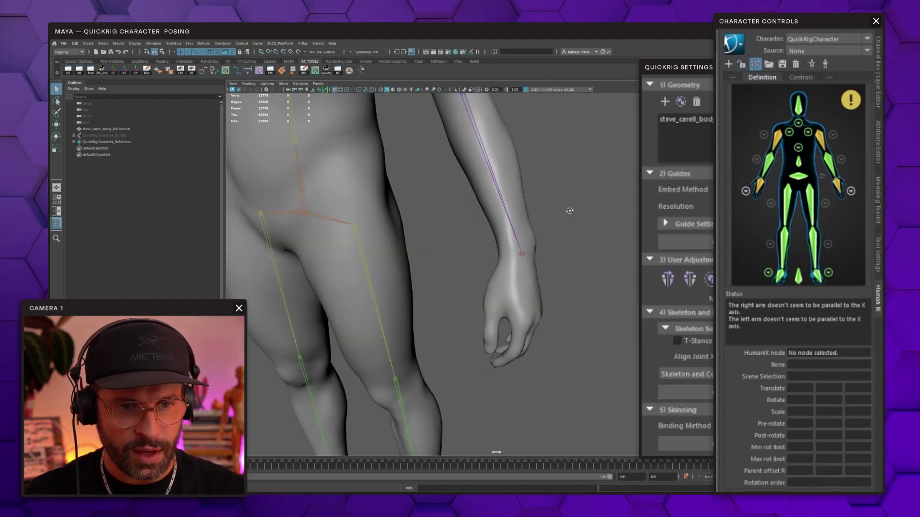
Step: Start the Joint Tool for the hand and enable Projected Centering in its settings
{"action": "left_click_drag", "start_coordinate": [570, 209], "coordinate": [593, 207], "text": "alt"}
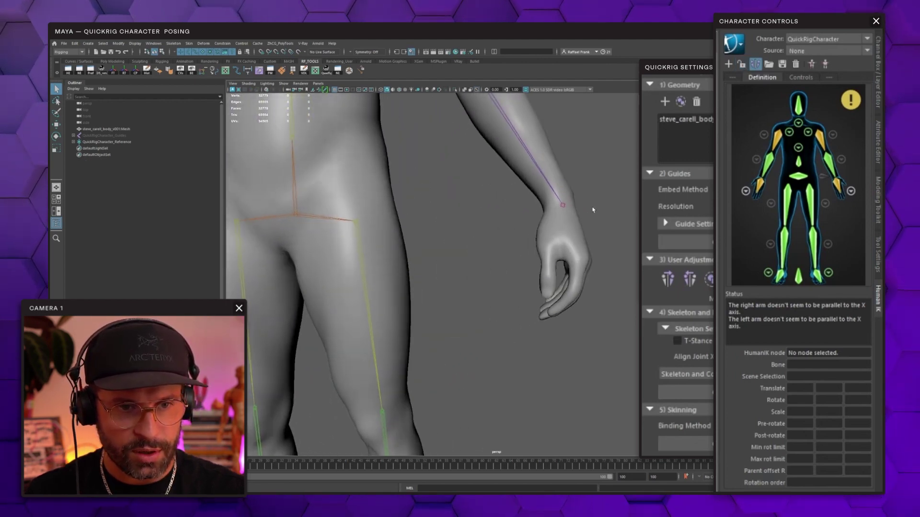
{"action": "right_click_drag", "start_coordinate": [593, 208], "coordinate": [656, 206], "text": "alt"}
{"action": "middle_click_drag", "start_coordinate": [656, 206], "coordinate": [579, 197], "text": "alt"}
{"action": "left_click_drag", "start_coordinate": [580, 196], "coordinate": [569, 201], "text": "alt"}
{"action": "left_click_drag", "start_coordinate": [519, 216], "coordinate": [494, 212], "text": "alt"}
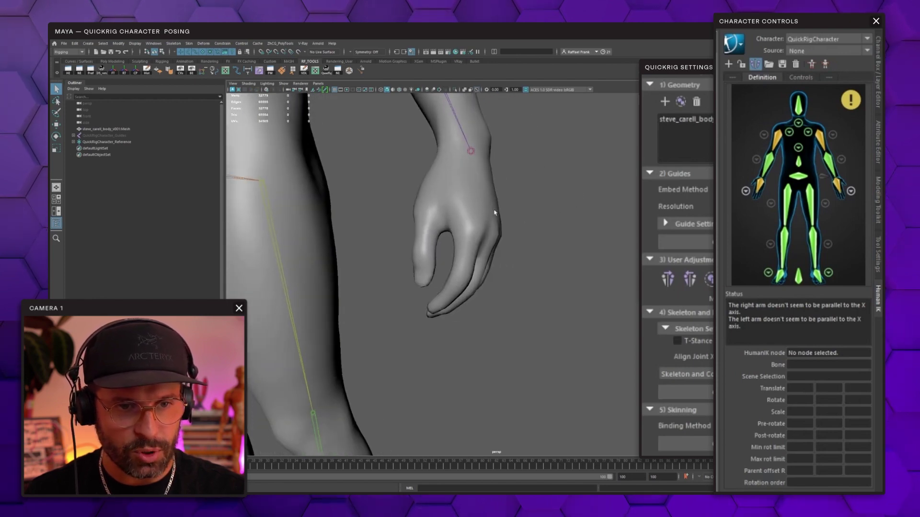
{"action": "left_click_drag", "start_coordinate": [489, 250], "coordinate": [478, 220], "text": "alt"}
{"action": "middle_click_drag", "start_coordinate": [477, 221], "coordinate": [546, 230], "text": "alt"}
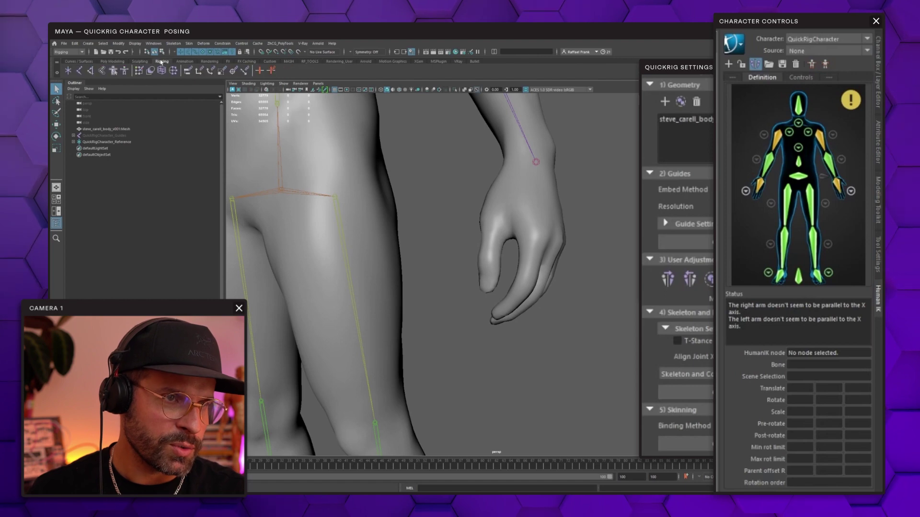
{"action": "left_click", "coordinate": [163, 61]}
{"action": "left_click", "coordinate": [80, 71]}
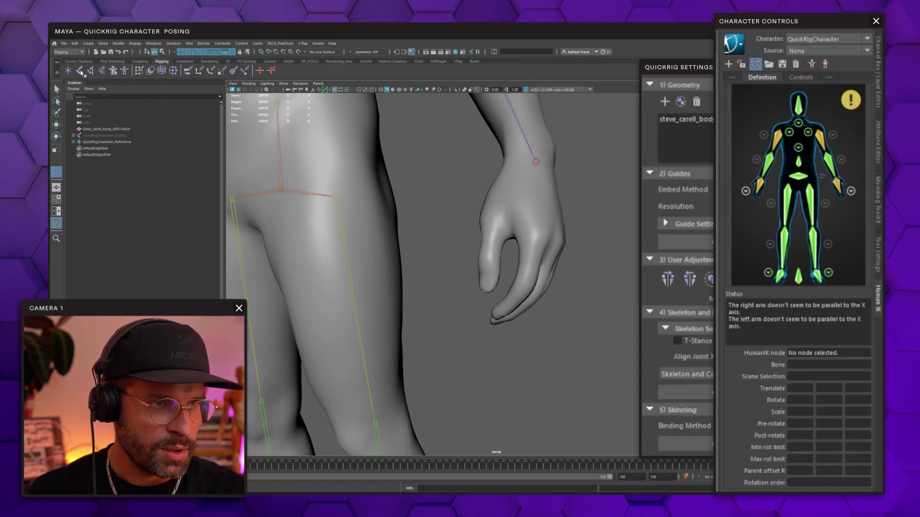
{"action": "double_click", "coordinate": [80, 72]}
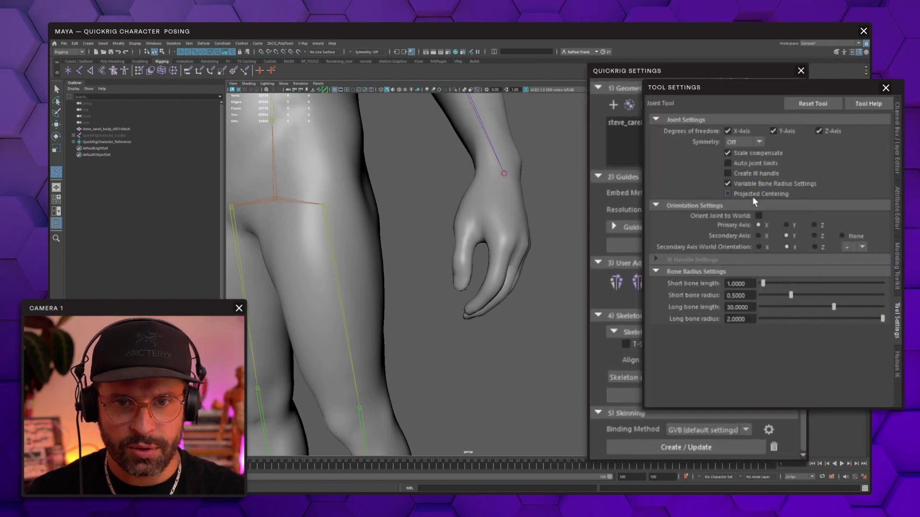
{"action": "left_click", "coordinate": [774, 194]}
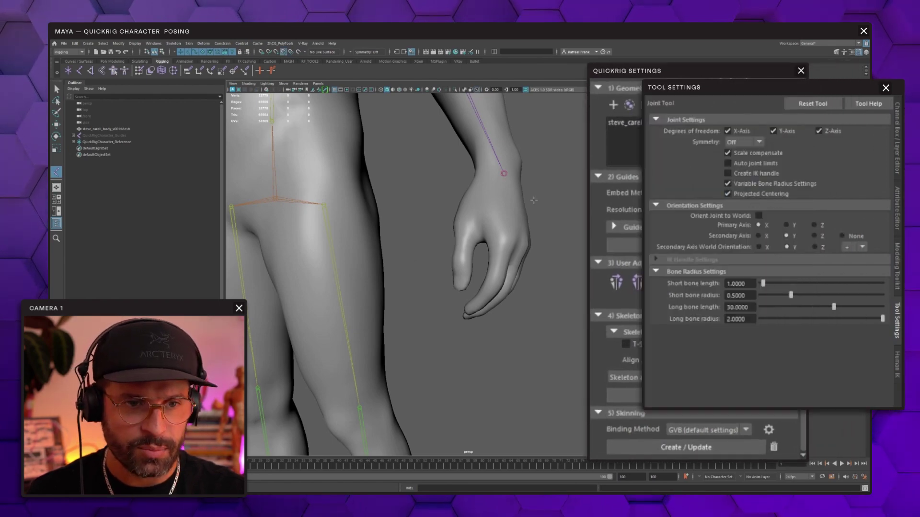
Step: Create a four-joint chain running along the thumb from its base to the tip
{"action": "left_click_drag", "start_coordinate": [498, 194], "coordinate": [509, 209], "text": "alt"}
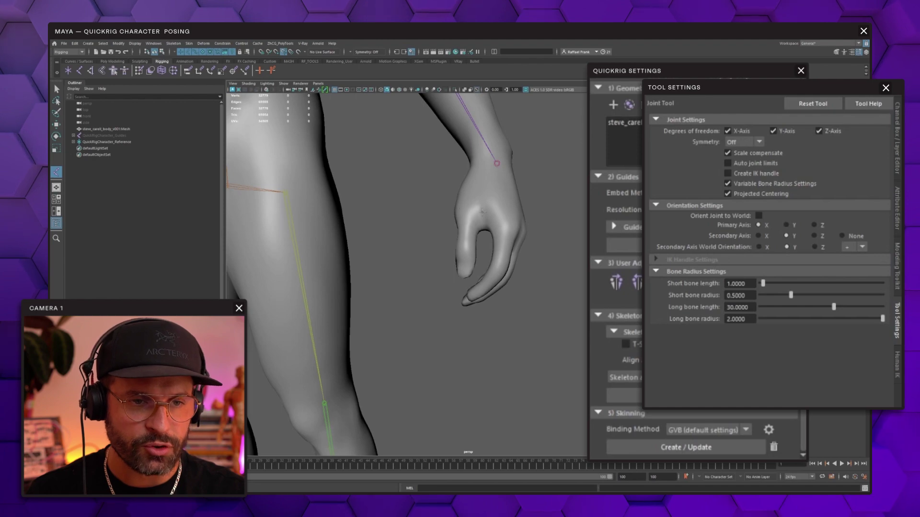
{"action": "left_click_drag", "start_coordinate": [541, 192], "coordinate": [559, 193], "text": "alt"}
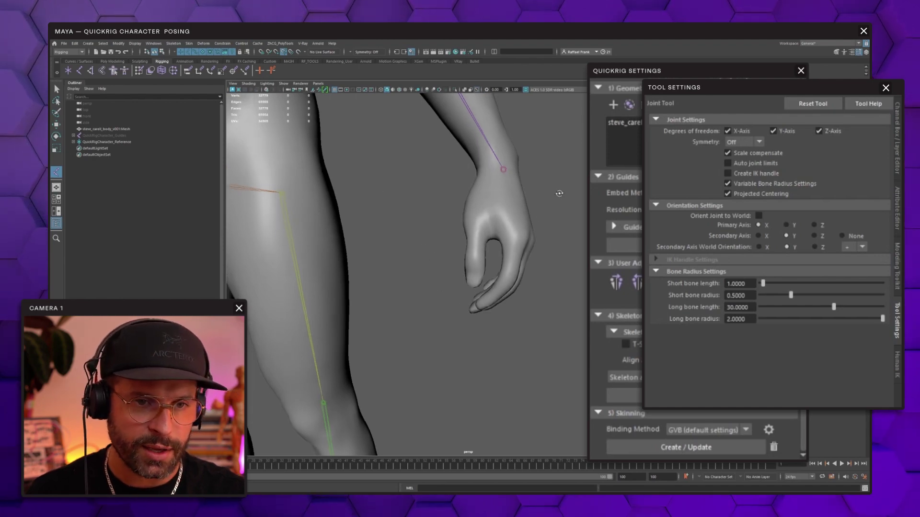
{"action": "right_click_drag", "start_coordinate": [559, 193], "coordinate": [570, 230], "text": "alt"}
{"action": "left_click_drag", "start_coordinate": [570, 230], "coordinate": [533, 226], "text": "alt"}
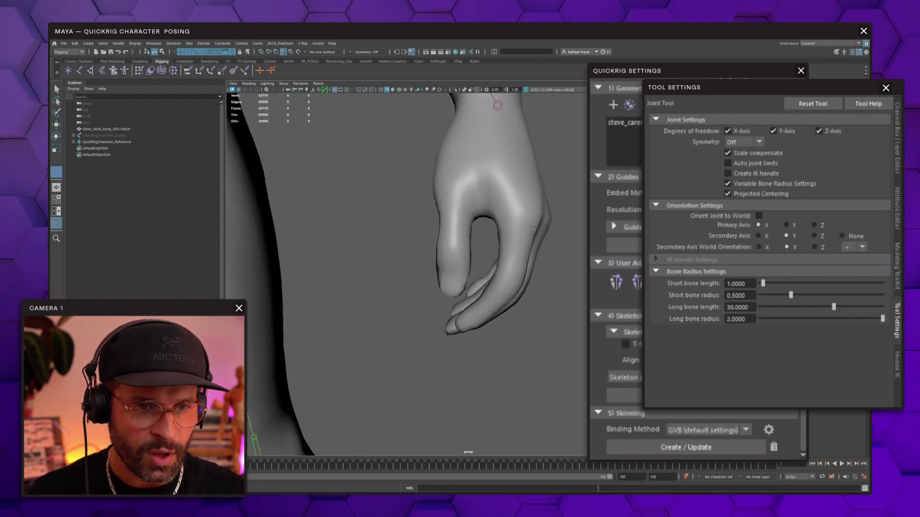
{"action": "left_click", "coordinate": [456, 180]}
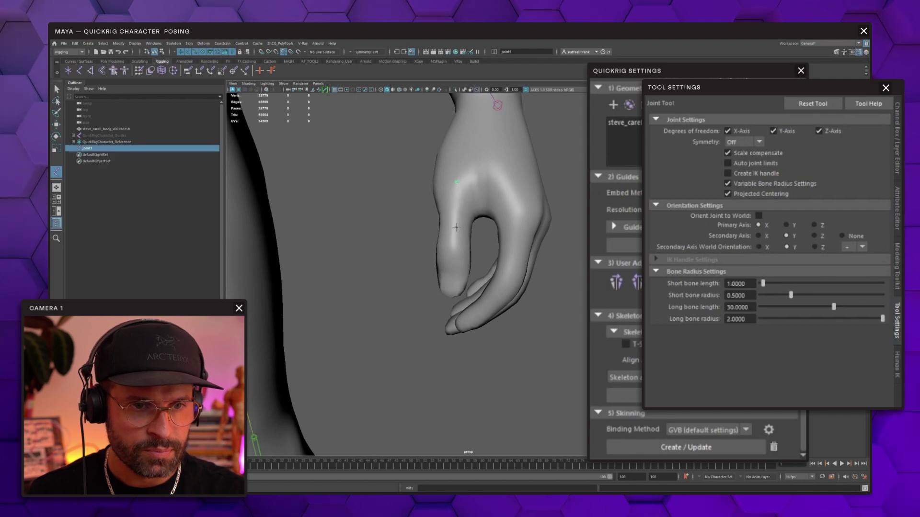
{"action": "left_click", "coordinate": [454, 213]}
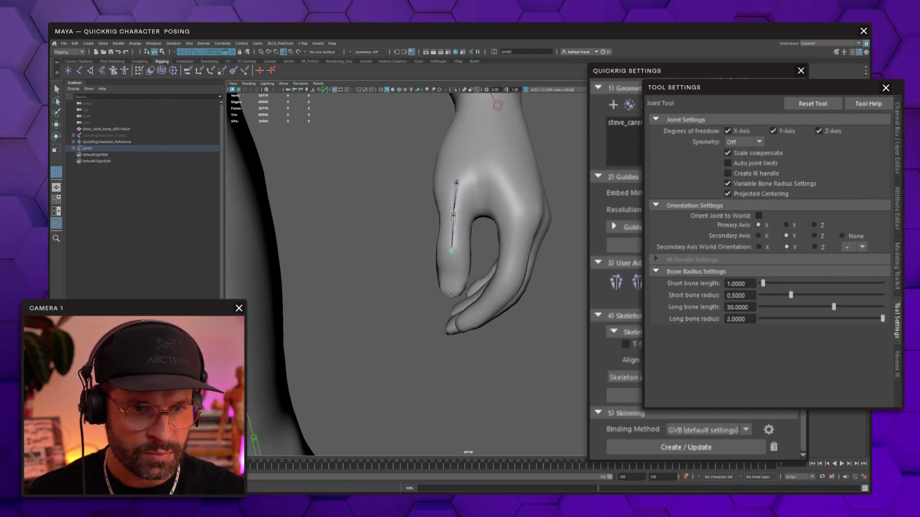
{"action": "left_click_drag", "start_coordinate": [529, 195], "coordinate": [507, 197], "text": "alt"}
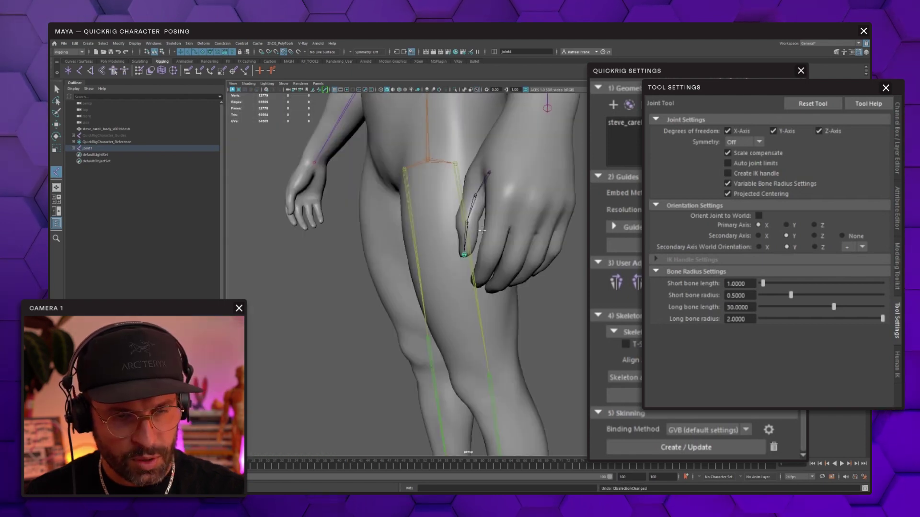
Step: Create a separate four-joint chain along the index finger from knuckle to tip, redoing the misplaced joints
{"action": "key", "text": "g"}
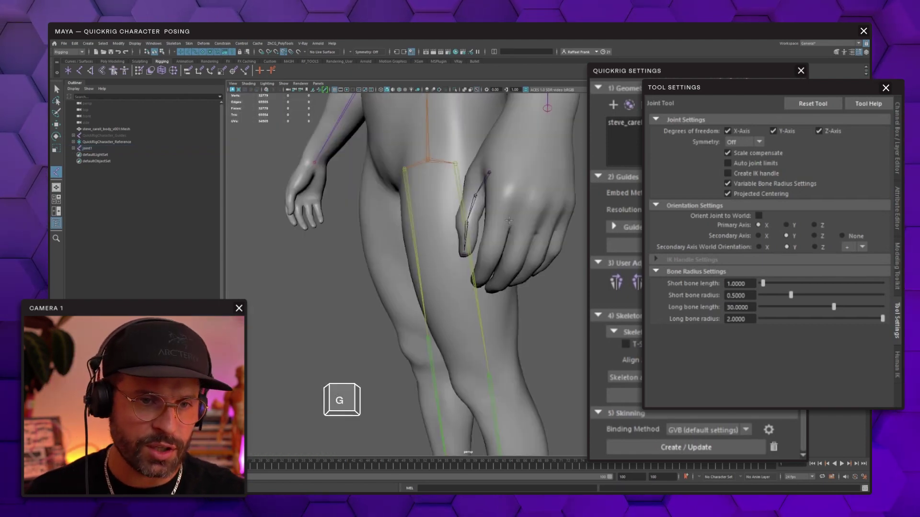
{"action": "left_click", "coordinate": [507, 186]}
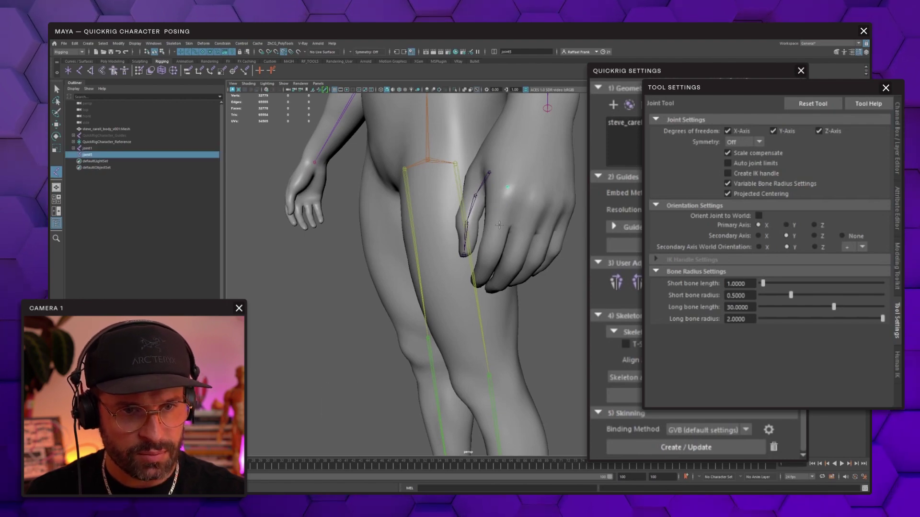
{"action": "left_click", "coordinate": [491, 253]}
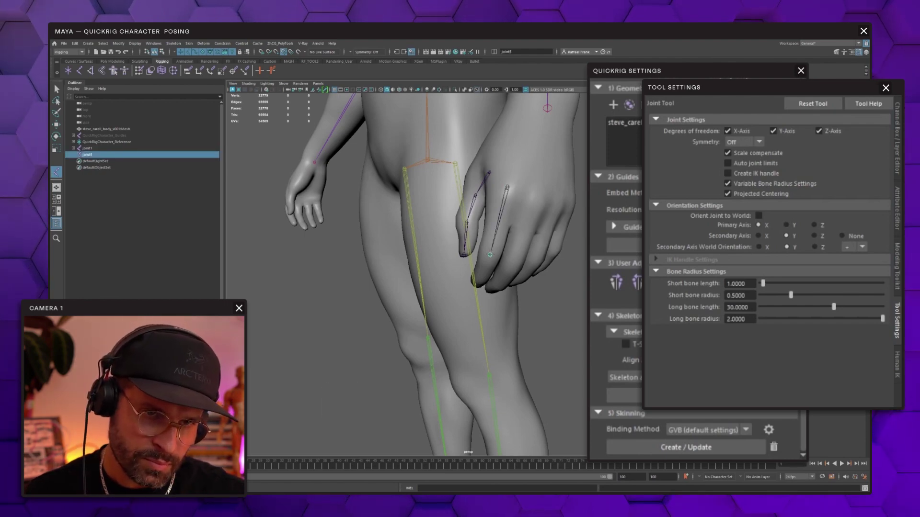
{"action": "key", "text": "ctrl+z"}
{"action": "key", "text": "ctrl+z"}
{"action": "left_click", "coordinate": [504, 200]}
{"action": "left_click", "coordinate": [493, 245]}
{"action": "mouse_move", "coordinate": [496, 244]}
{"action": "left_mouse_down", "text": "alt"}
{"action": "mouse_move", "coordinate": [539, 191]}
{"action": "mouse_move", "coordinate": [502, 242]}
{"action": "left_mouse_up", "text": "alt"}
{"action": "left_click", "coordinate": [536, 197]}
{"action": "left_click", "coordinate": [526, 215]}
{"action": "key", "text": "g"}
Step: Create a separate four-joint chain along the middle finger from knuckle to tip
{"action": "left_click_drag", "start_coordinate": [554, 191], "coordinate": [531, 126], "text": "alt"}
{"action": "left_click", "coordinate": [504, 154]}
{"action": "left_click", "coordinate": [516, 179]}
{"action": "left_click", "coordinate": [491, 228]}
{"action": "key", "text": "g"}
Step: Create a separate four-joint chain along the ring finger from knuckle to tip, redoing the misplaced joints
{"action": "left_click_drag", "start_coordinate": [491, 228], "coordinate": [516, 202], "text": "alt"}
{"action": "left_click", "coordinate": [439, 178]}
{"action": "left_click", "coordinate": [438, 259]}
{"action": "key", "text": "ctrl+z"}
{"action": "key", "text": "ctrl+z"}
{"action": "left_click", "coordinate": [439, 179]}
{"action": "left_click", "coordinate": [438, 254]}
{"action": "left_click", "coordinate": [445, 184]}
{"action": "left_click", "coordinate": [448, 206]}
{"action": "key", "text": "g"}
Step: Create a separate four-joint chain along the little finger and leave the Joint Tool
{"action": "left_click", "coordinate": [442, 210]}
{"action": "left_click", "coordinate": [442, 255]}
{"action": "left_click", "coordinate": [437, 275]}
{"action": "key", "text": "g"}
{"action": "key", "text": "q"}
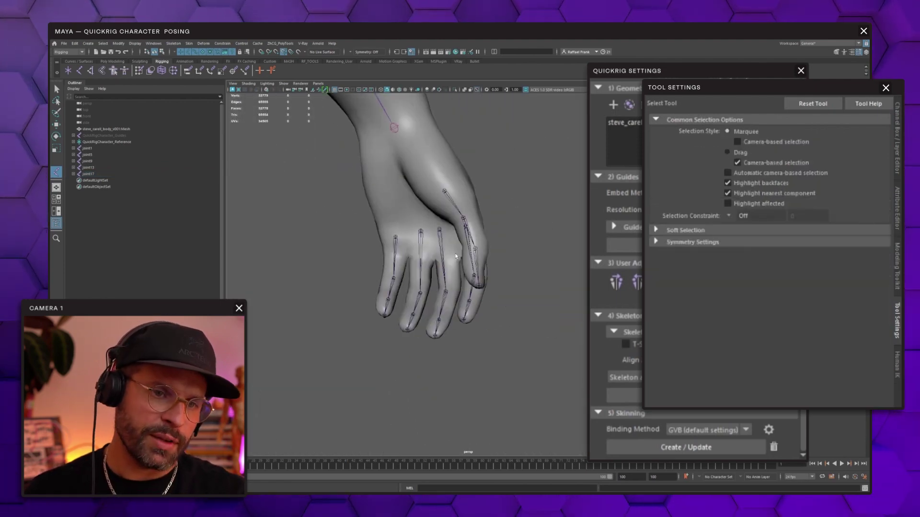
Step: Reposition the little finger's base joint at the knuckle by moving only its pivot, keeping its child joints in place
{"action": "left_click_drag", "start_coordinate": [455, 256], "coordinate": [417, 240], "text": "alt"}
{"action": "scroll", "coordinate": [384, 224], "scroll_direction": "up", "scroll_amount": 5}
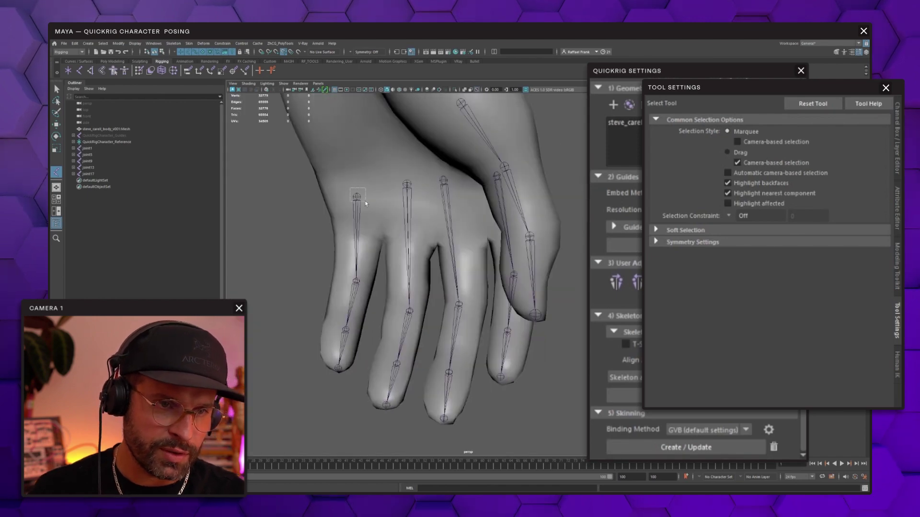
{"action": "left_click_drag", "start_coordinate": [366, 203], "coordinate": [432, 206]}
{"action": "key", "text": "w"}
{"action": "key", "text": "d"}
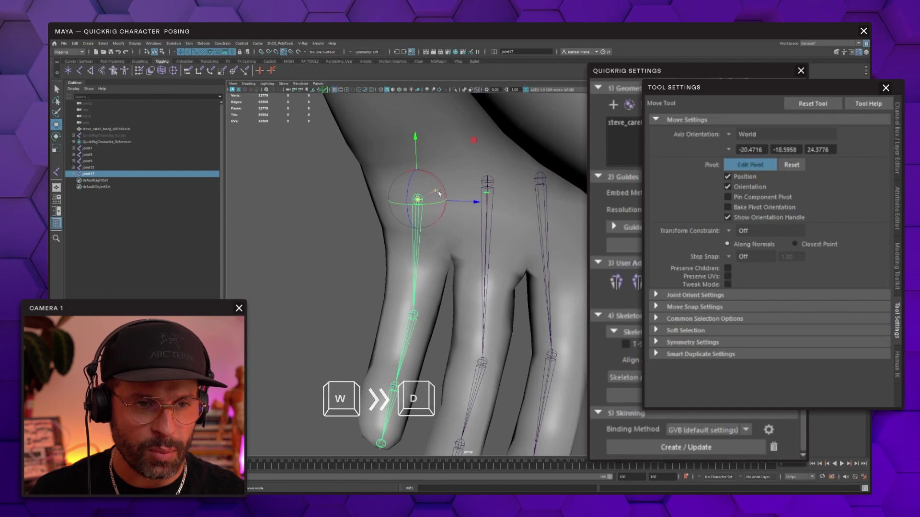
{"action": "left_click_drag", "start_coordinate": [483, 238], "coordinate": [522, 191], "text": "alt"}
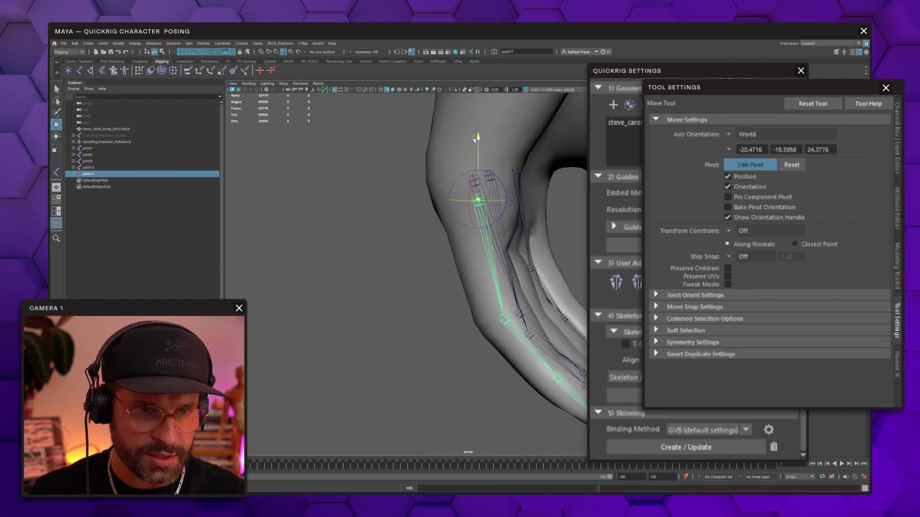
{"action": "mouse_move", "coordinate": [474, 152]}
{"action": "left_mouse_down", "text": "alt"}
{"action": "mouse_move", "coordinate": [437, 145]}
{"action": "mouse_move", "coordinate": [460, 163]}
{"action": "left_mouse_up", "text": "alt"}
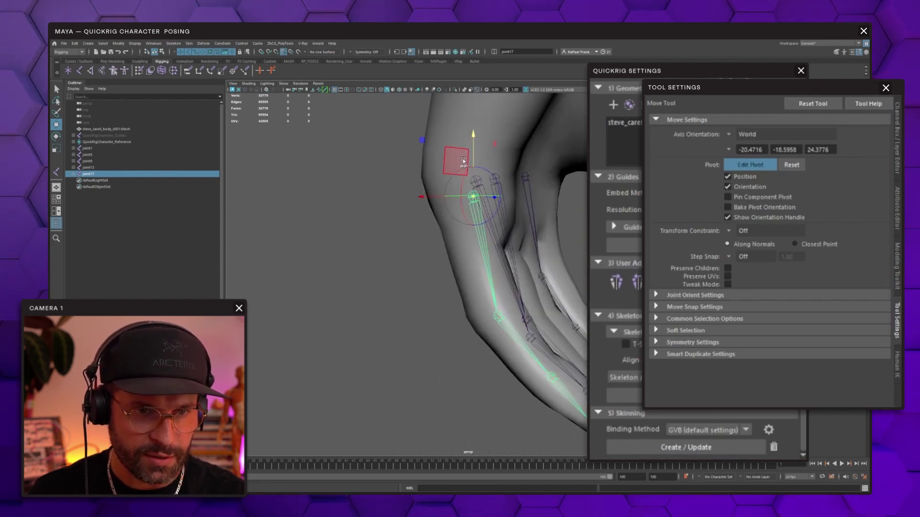
{"action": "left_click_drag", "start_coordinate": [425, 195], "coordinate": [416, 196]}
Step: Reposition the little finger's second joint by editing its pivot so it sits centred inside the finger
{"action": "middle_click_drag", "start_coordinate": [484, 253], "coordinate": [439, 207], "text": "alt"}
{"action": "scroll", "coordinate": [440, 207], "scroll_direction": "up", "scroll_amount": 3}
{"action": "left_click_drag", "start_coordinate": [439, 207], "coordinate": [402, 216], "text": "alt"}
{"action": "key", "text": "d"}
{"action": "left_click", "coordinate": [396, 249]}
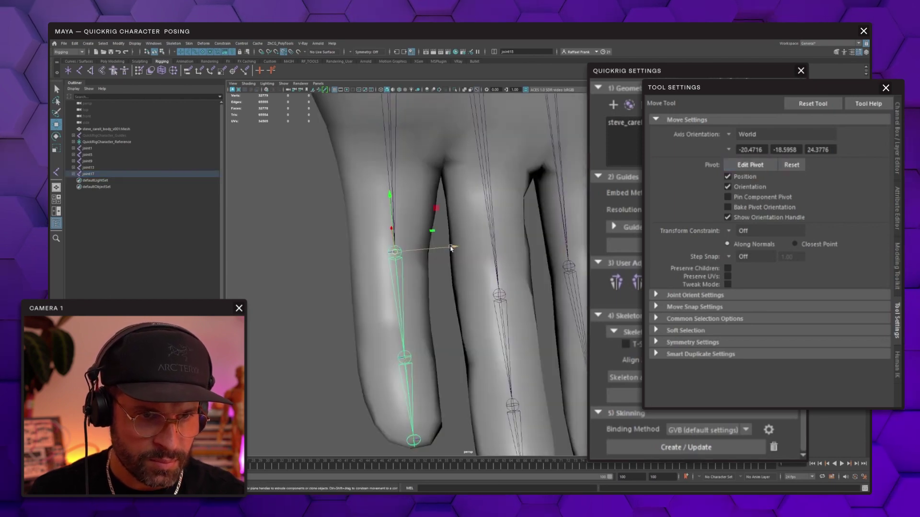
{"action": "left_click_drag", "start_coordinate": [437, 256], "coordinate": [381, 278], "text": "alt"}
{"action": "key", "text": "d"}
{"action": "key", "text": "d"}
Step: Select the ring finger's second joint and align it inside the finger by editing its pivot
{"action": "left_click", "coordinate": [397, 222]}
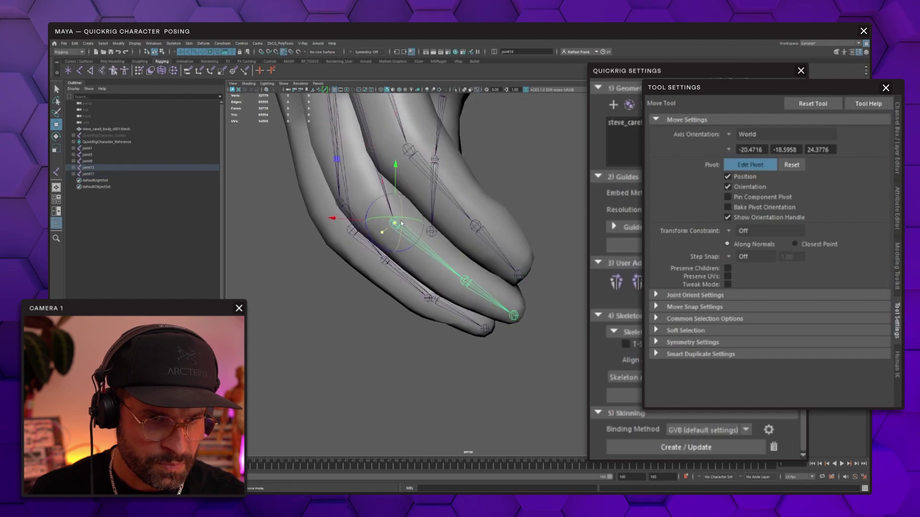
{"action": "key", "text": "d"}
{"action": "mouse_move", "coordinate": [397, 222]}
{"action": "left_mouse_down", "text": "alt"}
{"action": "mouse_move", "coordinate": [422, 218]}
{"action": "mouse_move", "coordinate": [392, 213]}
{"action": "left_mouse_up", "text": "alt"}
{"action": "left_click_drag", "start_coordinate": [334, 191], "coordinate": [408, 181], "text": "alt"}
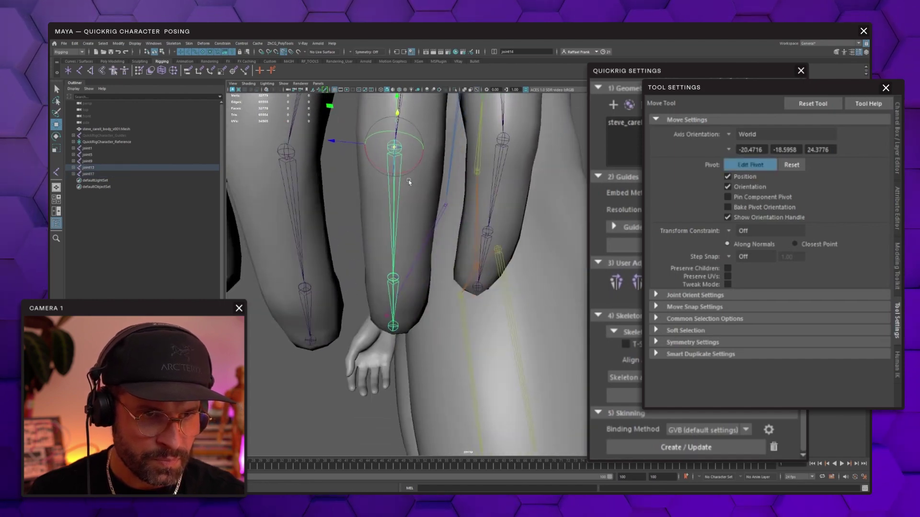
{"action": "right_click_drag", "start_coordinate": [408, 181], "coordinate": [433, 195], "text": "alt"}
{"action": "middle_click_drag", "start_coordinate": [433, 195], "coordinate": [432, 268], "text": "alt"}
{"action": "left_click_drag", "start_coordinate": [431, 268], "coordinate": [381, 222], "text": "alt"}
Step: Fine-tune the joint pivots of the ring and middle fingers so both chains run inside the mesh
{"action": "key", "text": "d"}
{"action": "left_click", "coordinate": [414, 216]}
{"action": "key", "text": "d"}
{"action": "left_click", "coordinate": [410, 203]}
{"action": "key", "text": "ctrl+z"}
{"action": "key", "text": "ctrl+z"}
{"action": "key", "text": "d"}
{"action": "left_click", "coordinate": [407, 205]}
{"action": "key", "text": "d"}
{"action": "left_click_drag", "start_coordinate": [322, 221], "coordinate": [433, 266]}
{"action": "key", "text": "d"}
{"action": "left_click", "coordinate": [397, 232]}
{"action": "key", "text": "d"}
Step: Reposition the middle finger's second joint and the joints below it by editing their pivots
{"action": "left_click_drag", "start_coordinate": [434, 266], "coordinate": [419, 254], "text": "alt"}
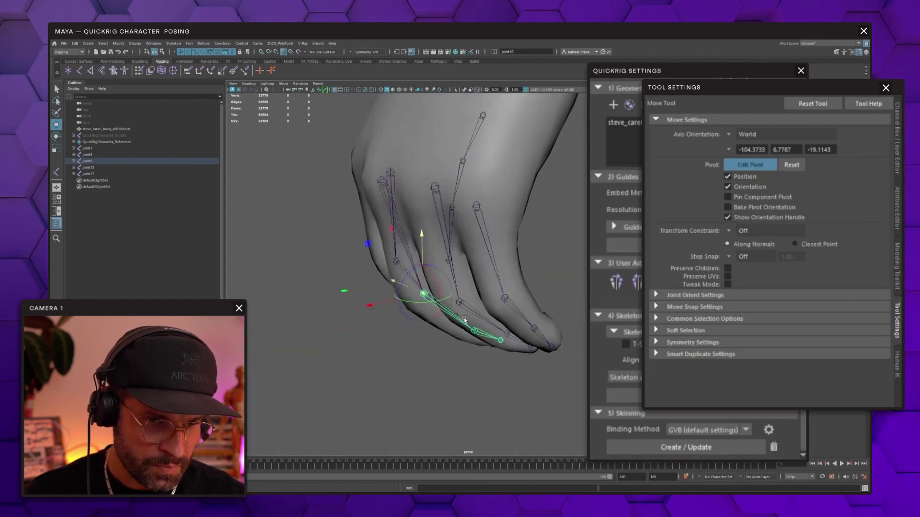
{"action": "left_click_drag", "start_coordinate": [358, 309], "coordinate": [450, 261]}
{"action": "key", "text": "d"}
{"action": "left_click", "coordinate": [410, 301]}
{"action": "key", "text": "d"}
{"action": "left_click_drag", "start_coordinate": [454, 299], "coordinate": [434, 251], "text": "alt"}
{"action": "left_click_drag", "start_coordinate": [353, 322], "coordinate": [357, 322]}
{"action": "left_click_drag", "start_coordinate": [458, 278], "coordinate": [491, 211], "text": "alt"}
Step: Adjust the index finger's joint pivots one by one from the base joint to the fingertip, and return to the Select Tool
{"action": "left_click", "coordinate": [405, 245]}
{"action": "left_click_drag", "start_coordinate": [493, 269], "coordinate": [515, 323], "text": "alt"}
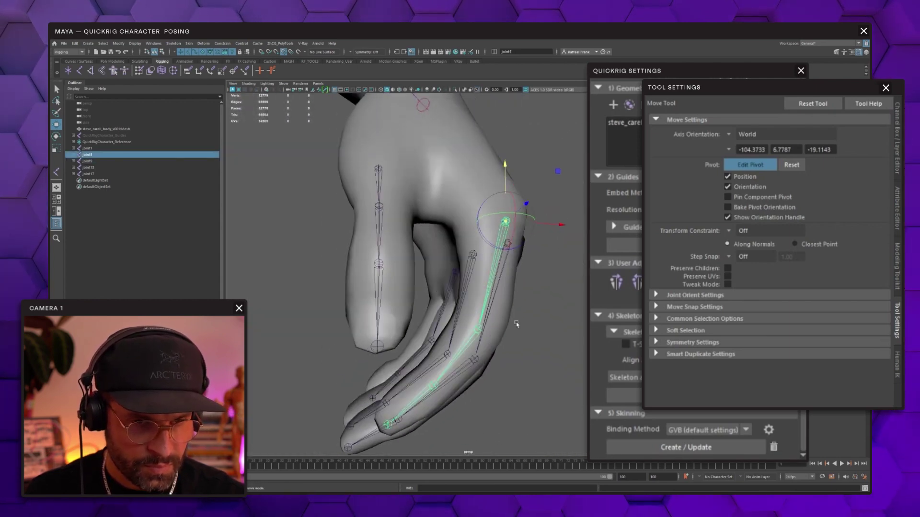
{"action": "key", "text": "Down"}
{"action": "left_click_drag", "start_coordinate": [508, 288], "coordinate": [412, 307], "text": "alt"}
{"action": "left_click_drag", "start_coordinate": [335, 320], "coordinate": [322, 268], "text": "alt"}
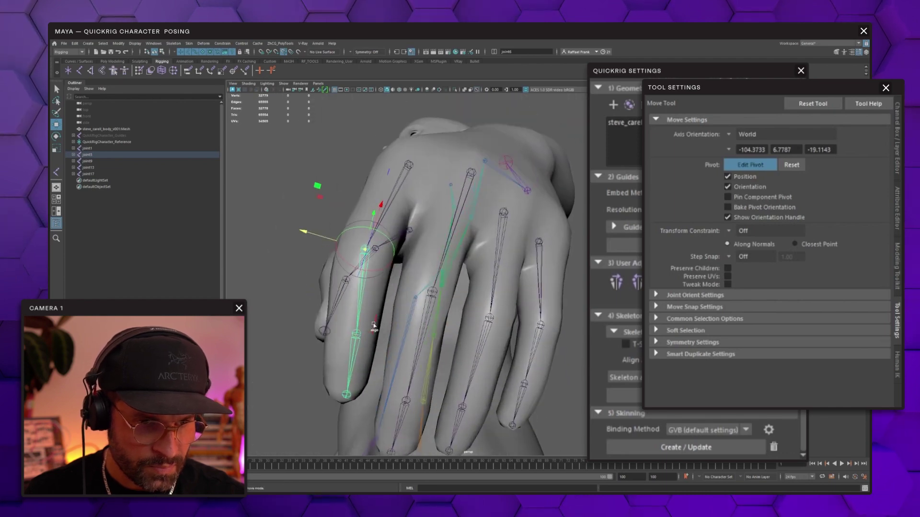
{"action": "key", "text": "Down"}
{"action": "left_click_drag", "start_coordinate": [314, 322], "coordinate": [300, 306], "text": "alt"}
{"action": "key", "text": "Down"}
{"action": "left_click_drag", "start_coordinate": [287, 344], "coordinate": [507, 185], "text": "alt"}
{"action": "key", "text": "q"}
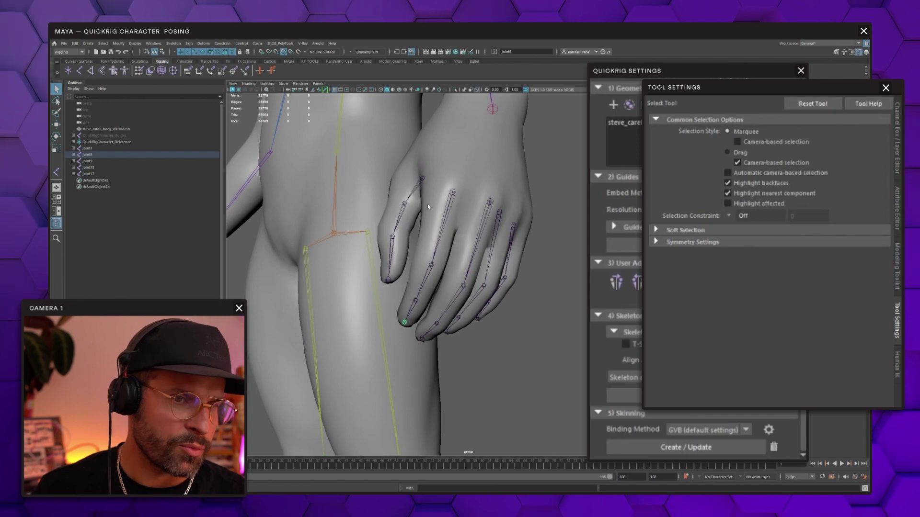
Step: Open the reference node's name in the Outliner and highlight its QuickRigCharacter_ prefix as the naming pattern for the finger joints
{"action": "left_click_drag", "start_coordinate": [427, 203], "coordinate": [508, 199], "text": "alt"}
{"action": "left_click", "coordinate": [90, 148]}
{"action": "left_click", "coordinate": [106, 143]}
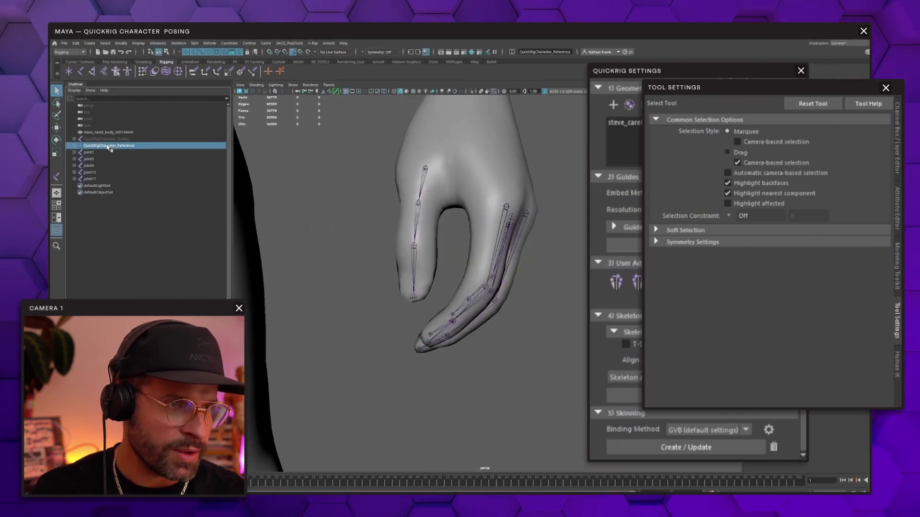
{"action": "double_click", "coordinate": [104, 143]}
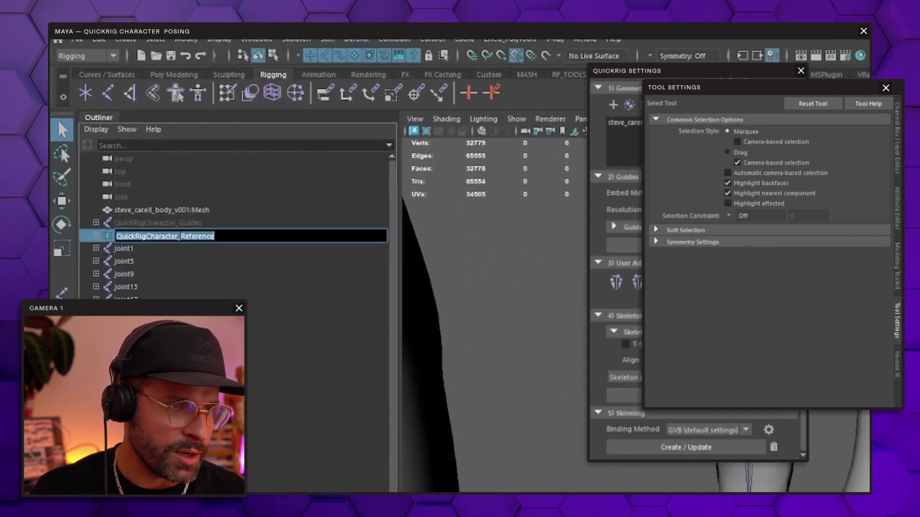
{"action": "left_click_drag", "start_coordinate": [157, 202], "coordinate": [66, 195]}
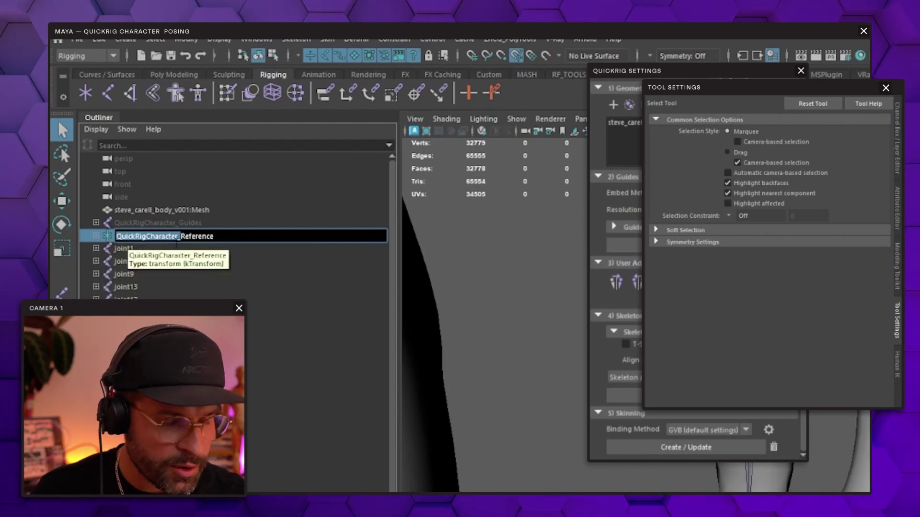
{"action": "left_click", "coordinate": [131, 261]}
Step: Select the five finger joint chains one after another in the Outliner to identify which finger each belongs to
{"action": "left_click", "coordinate": [134, 248]}
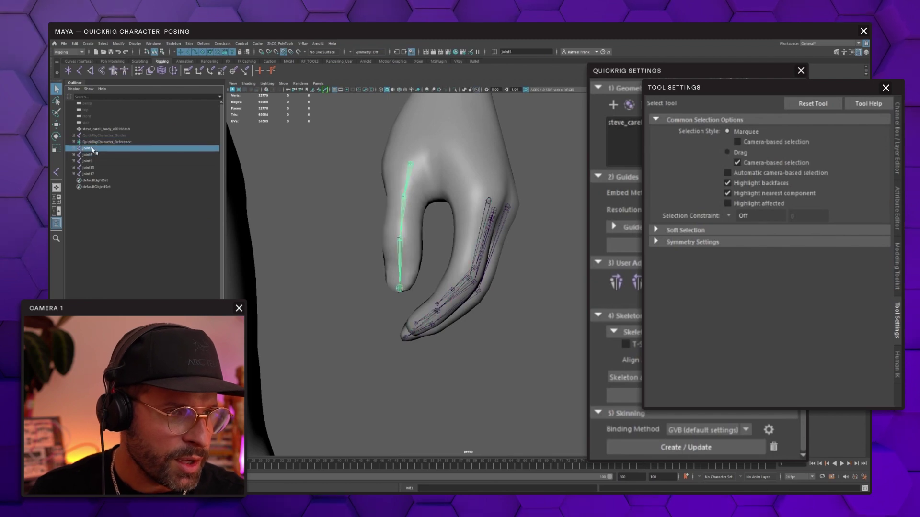
{"action": "mouse_move", "coordinate": [483, 225]}
{"action": "left_mouse_down", "text": "alt"}
{"action": "mouse_move", "coordinate": [512, 231]}
{"action": "mouse_move", "coordinate": [545, 218]}
{"action": "mouse_move", "coordinate": [483, 225]}
{"action": "left_mouse_up", "text": "alt"}
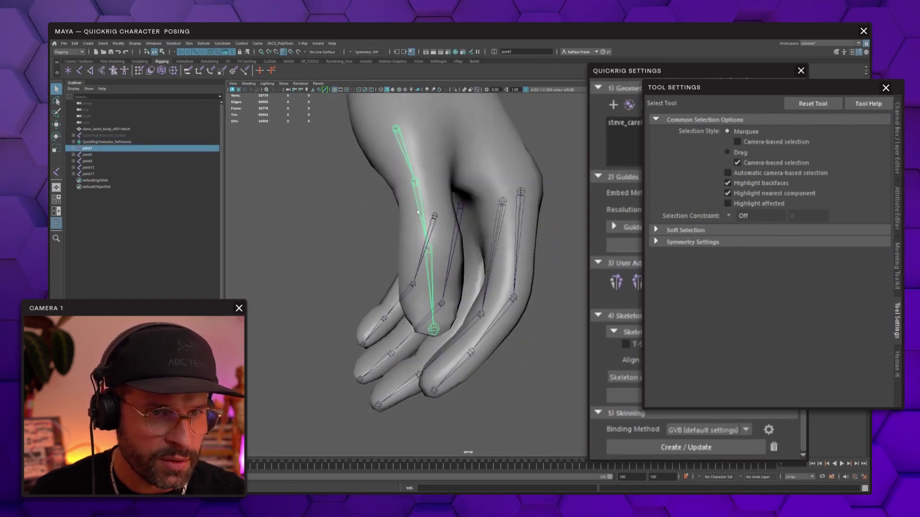
{"action": "left_click", "coordinate": [96, 155]}
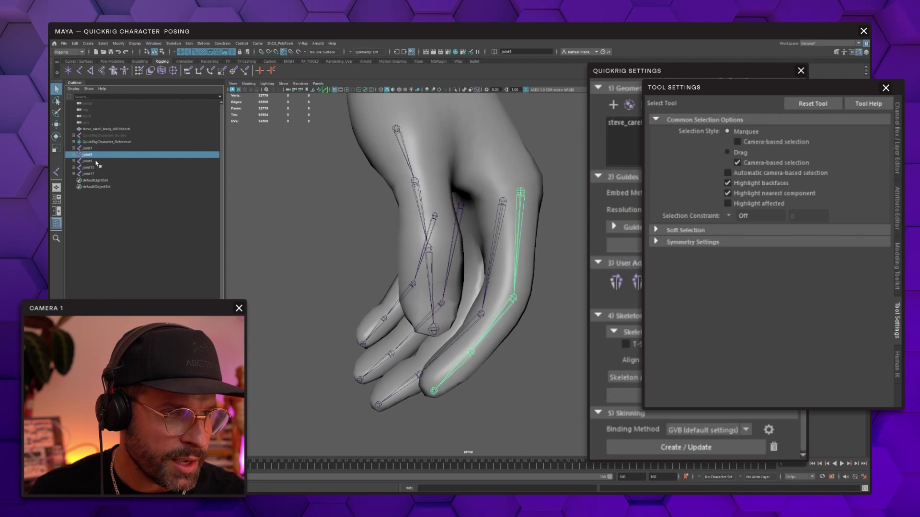
{"action": "left_click", "coordinate": [108, 161]}
{"action": "left_click", "coordinate": [96, 170]}
{"action": "left_click", "coordinate": [98, 175]}
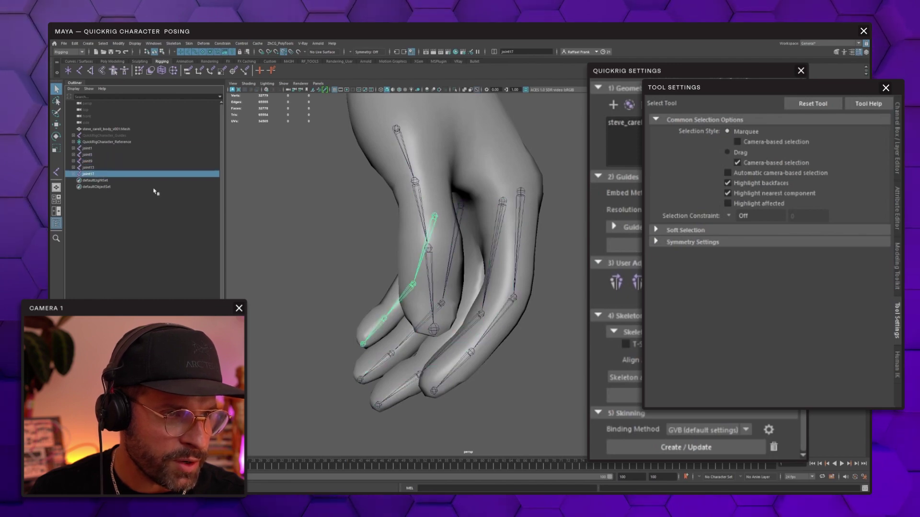
Step: Rename the thumb chain's root joint to QuickRigCharacter_LeftThumb1
{"action": "left_click_drag", "start_coordinate": [450, 225], "coordinate": [431, 222], "text": "alt"}
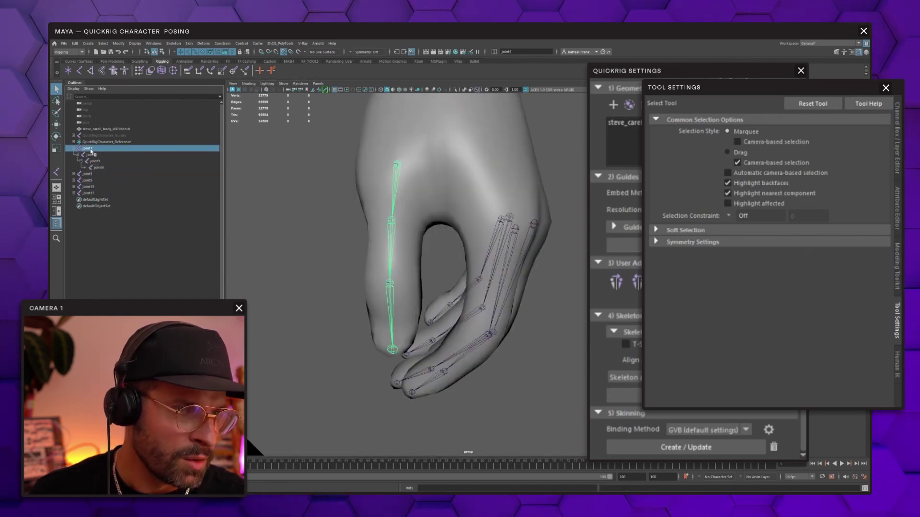
{"action": "double_click", "coordinate": [90, 149]}
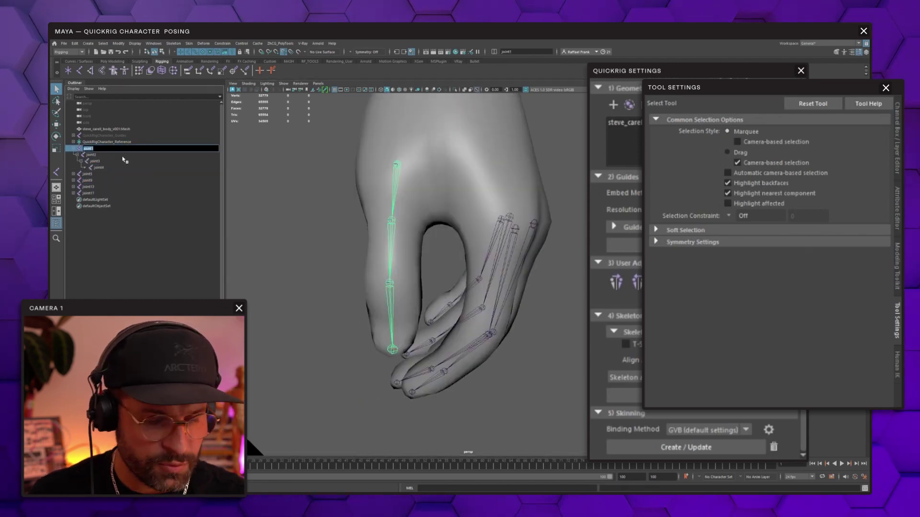
{"action": "type", "text": "QuickRigCharacter_L"}
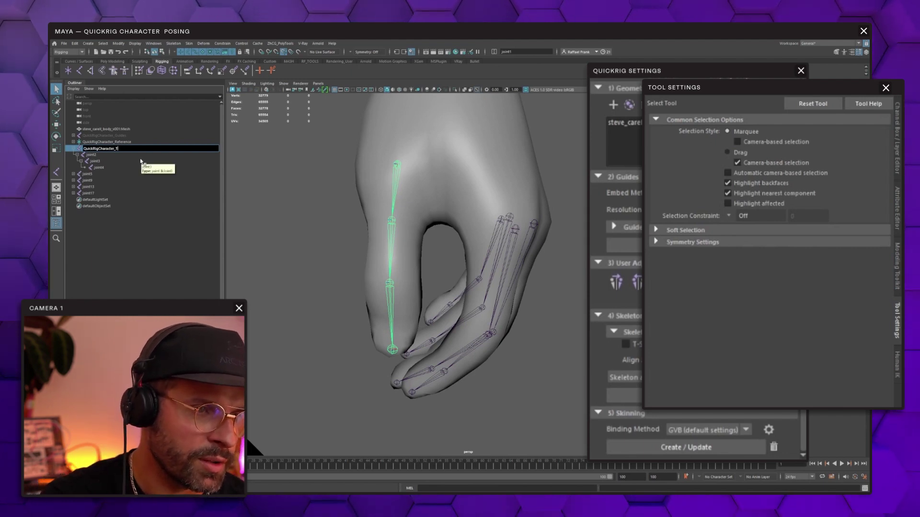
{"action": "type", "text": "Thumb_Le"}
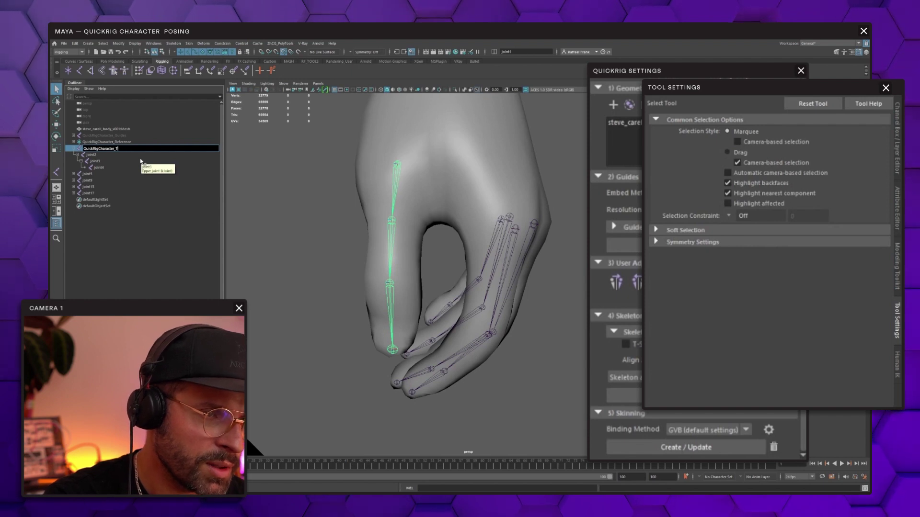
{"action": "type", "text": "eftThumb1"}
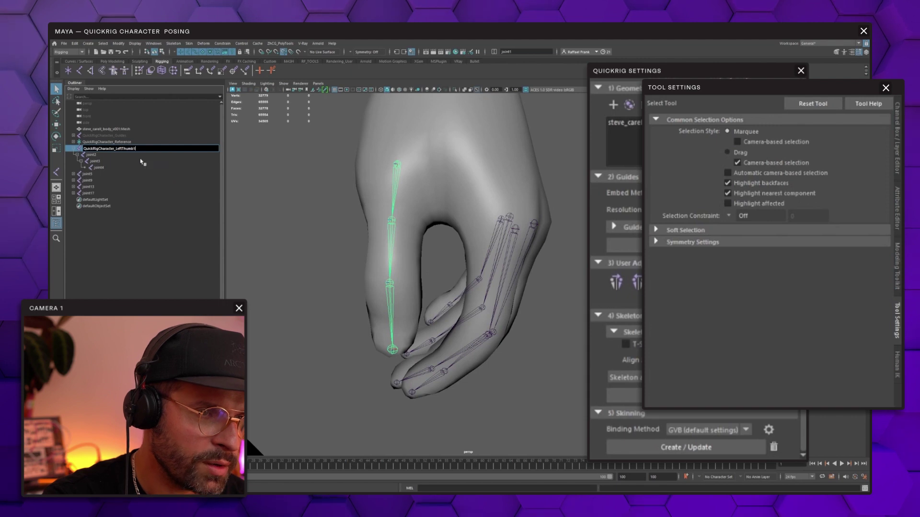
{"action": "key", "text": "ctrl+a"}
{"action": "key", "text": "Return"}
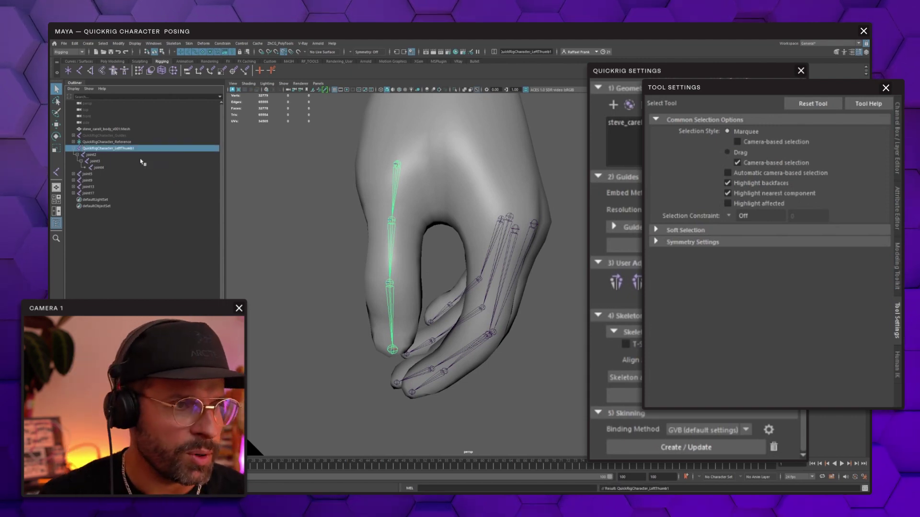
Step: Select the thumb's three child joints and set the status line's name input to Rename mode
{"action": "left_click", "coordinate": [98, 155]}
{"action": "left_click", "coordinate": [103, 167], "text": "shift"}
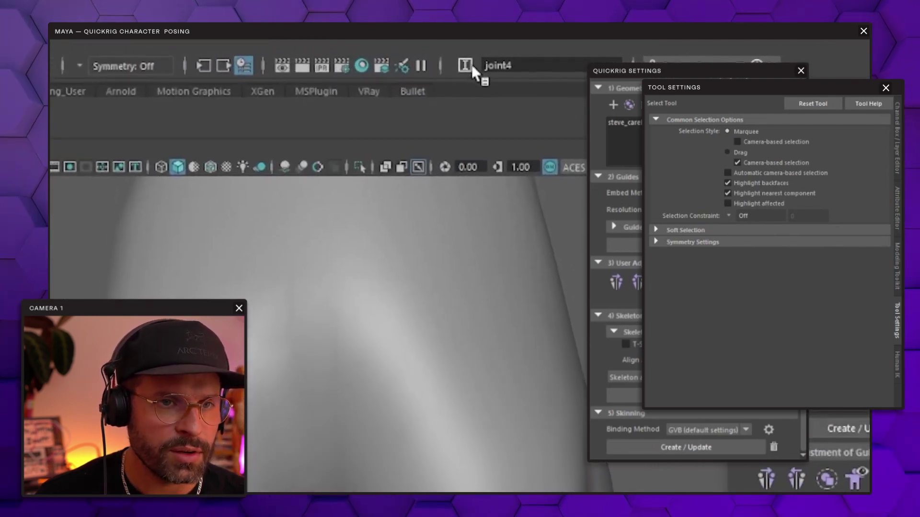
{"action": "left_click", "coordinate": [469, 66]}
{"action": "left_click", "coordinate": [469, 46]}
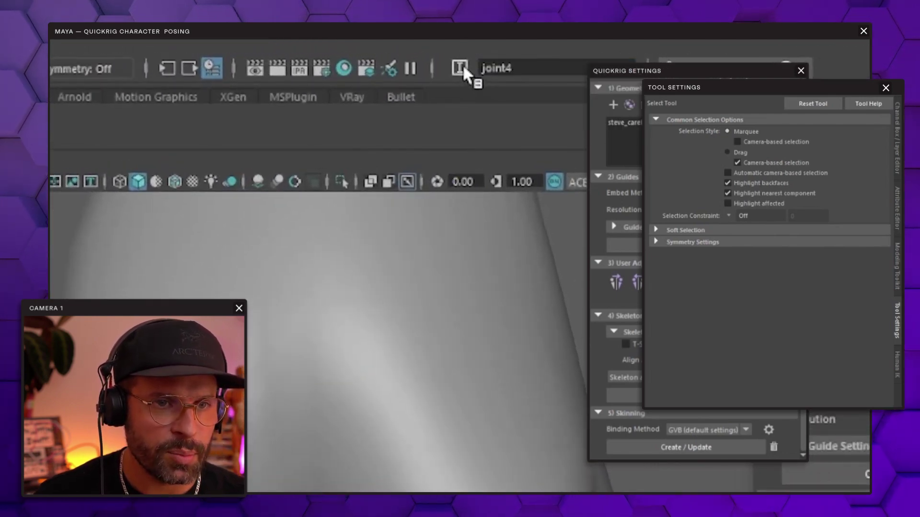
{"action": "left_click", "coordinate": [463, 67]}
{"action": "left_click", "coordinate": [453, 61]}
{"action": "left_click", "coordinate": [462, 59]}
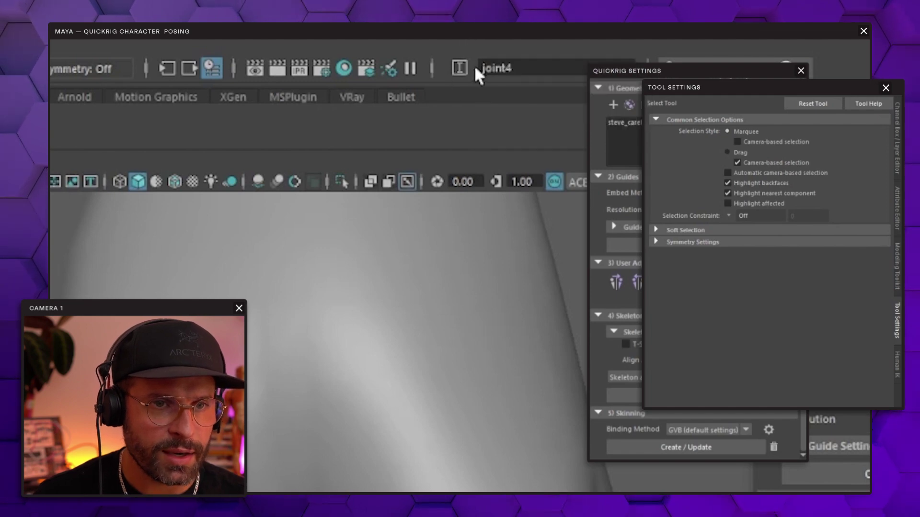
{"action": "left_click_drag", "start_coordinate": [517, 68], "coordinate": [491, 69]}
{"action": "left_click", "coordinate": [464, 66]}
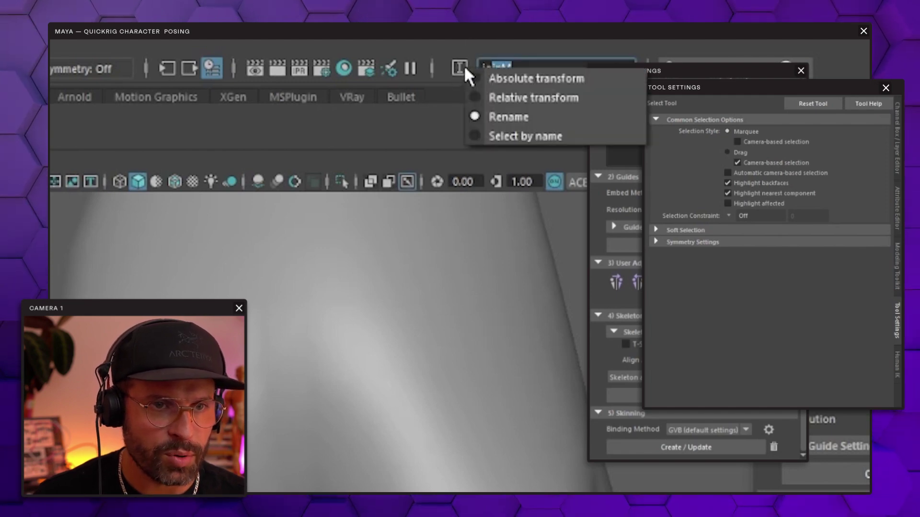
{"action": "left_click", "coordinate": [502, 117]}
Step: Rename the three selected thumb joints together with the base name QuickRigCharacter_LeftThumb
{"action": "left_click", "coordinate": [571, 71]}
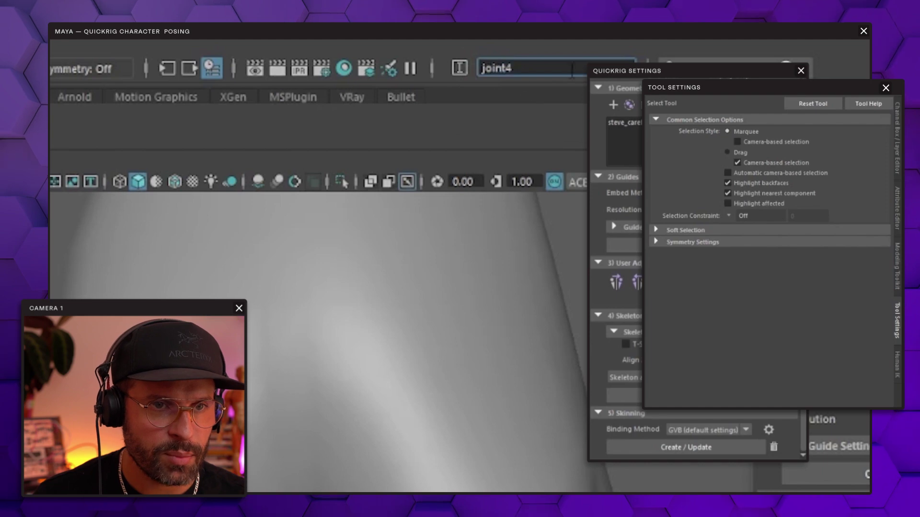
{"action": "key", "text": "ctrl+a"}
{"action": "key", "text": "ctrl+v"}
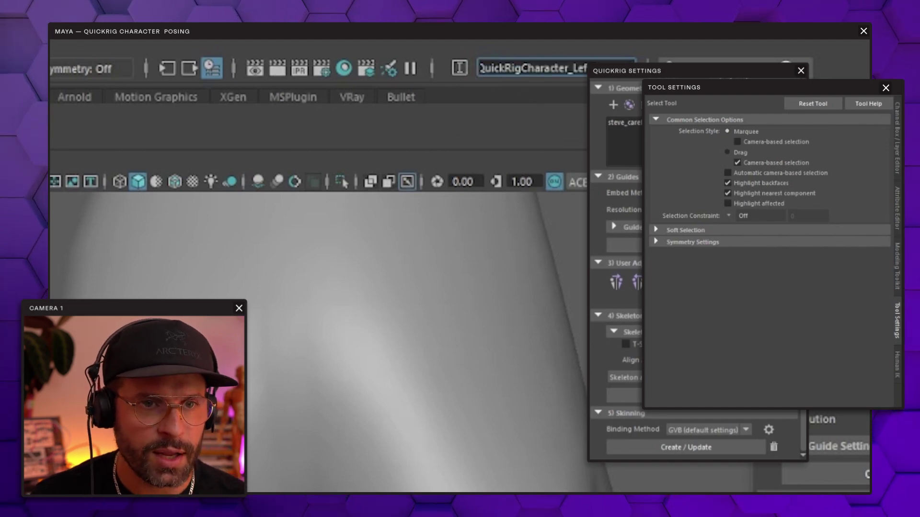
{"action": "key", "text": "BackSpace"}
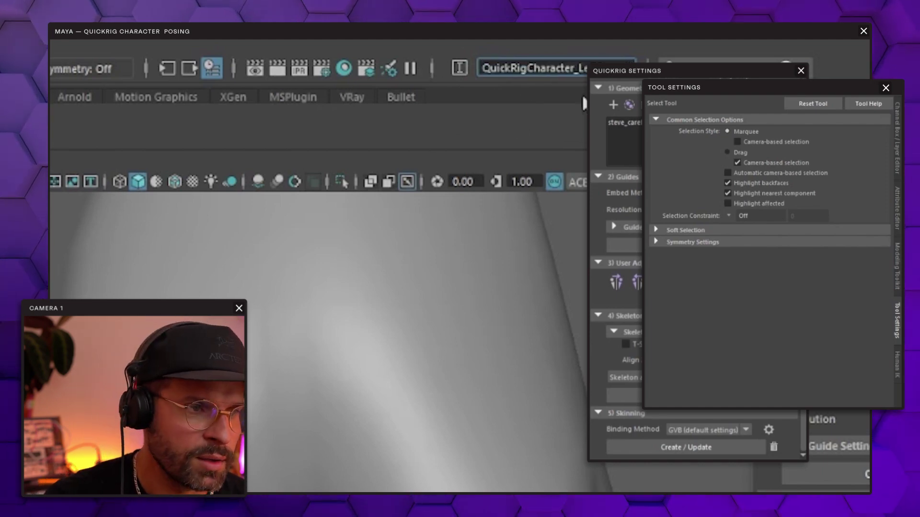
{"action": "key", "text": "Return"}
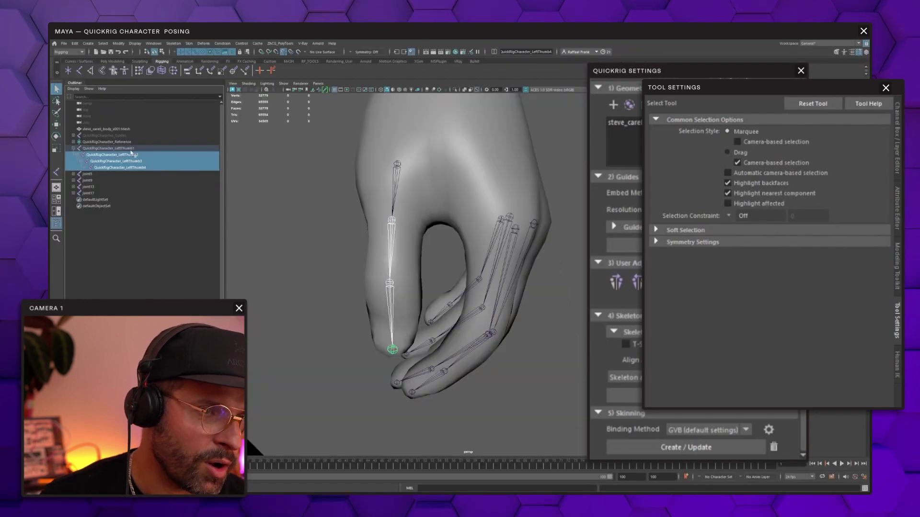
Step: Check the numbering of the thumb joints by selecting them one by one, and collapse the thumb hierarchy
{"action": "left_click", "coordinate": [136, 148]}
{"action": "left_click", "coordinate": [141, 155]}
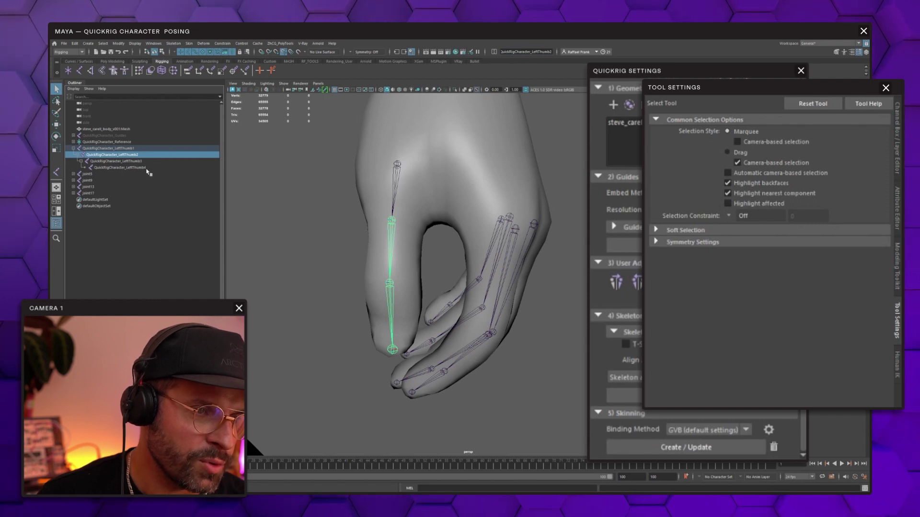
{"action": "left_click", "coordinate": [145, 150]}
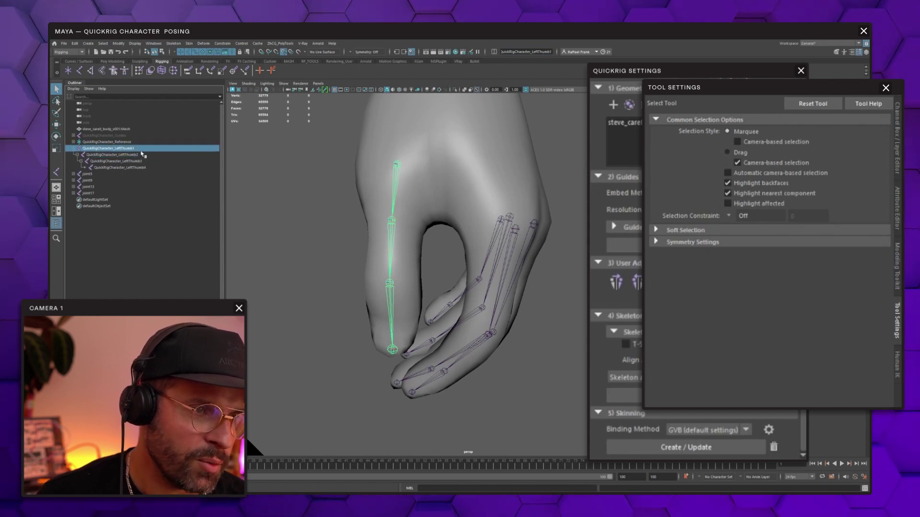
{"action": "left_click", "coordinate": [143, 155]}
{"action": "left_click", "coordinate": [146, 161]}
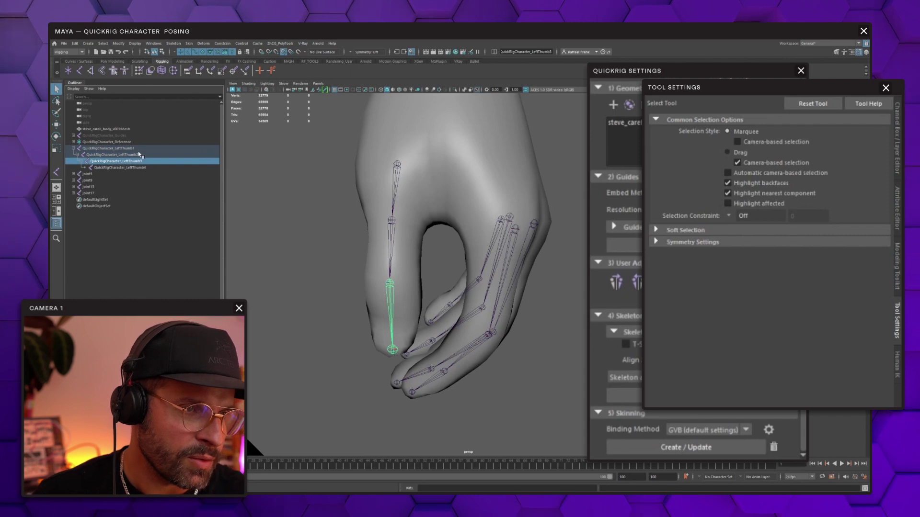
{"action": "left_click", "coordinate": [138, 155]}
{"action": "left_click", "coordinate": [135, 149]}
{"action": "left_click", "coordinate": [74, 150]}
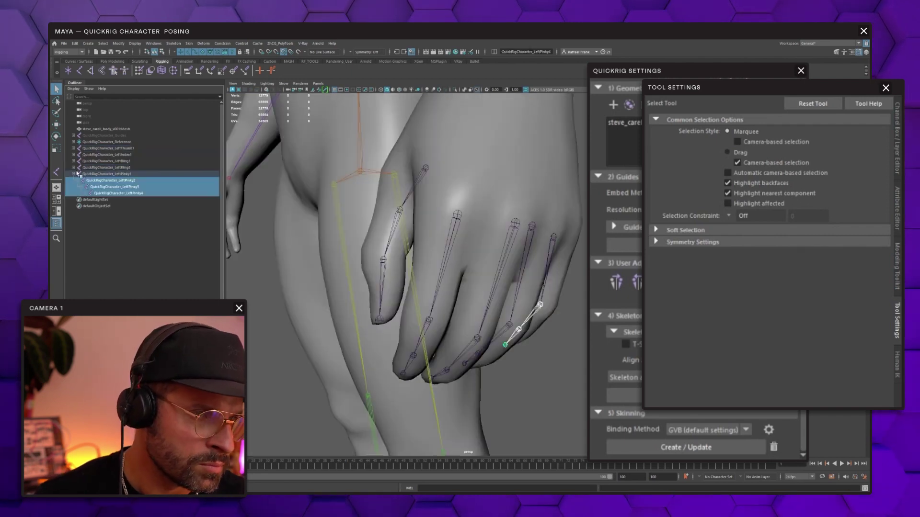
Step: Collapse the pinky hierarchy, clear the selection and examine the whole character's skeleton and both hands from the front
{"action": "left_click", "coordinate": [74, 174]}
{"action": "left_click", "coordinate": [576, 349]}
{"action": "scroll", "coordinate": [484, 277], "scroll_direction": "down", "scroll_amount": 4}
{"action": "left_click_drag", "start_coordinate": [412, 273], "coordinate": [488, 261], "text": "alt"}
{"action": "scroll", "coordinate": [444, 277], "scroll_direction": "down", "scroll_amount": 5}
{"action": "middle_click_drag", "start_coordinate": [412, 264], "coordinate": [479, 266], "text": "alt"}
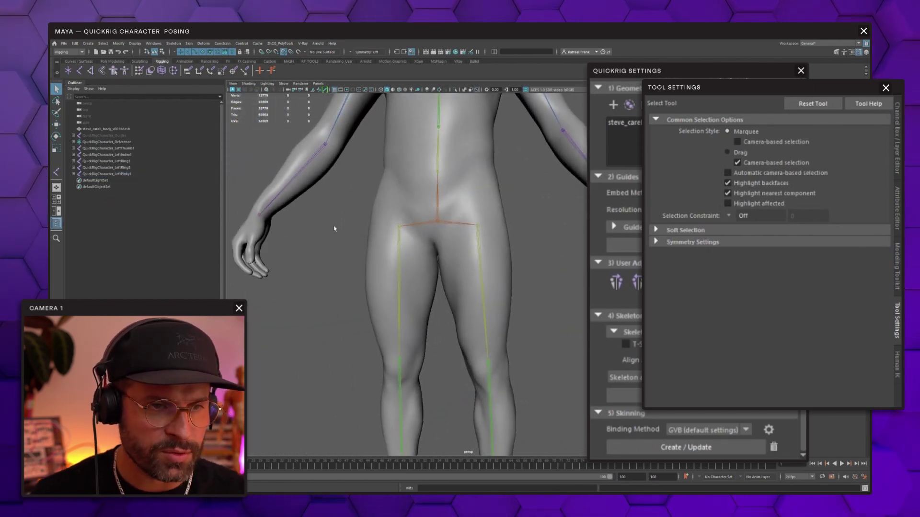
{"action": "scroll", "coordinate": [334, 228], "scroll_direction": "down", "scroll_amount": 5}
{"action": "left_click_drag", "start_coordinate": [435, 233], "coordinate": [469, 245], "text": "alt"}
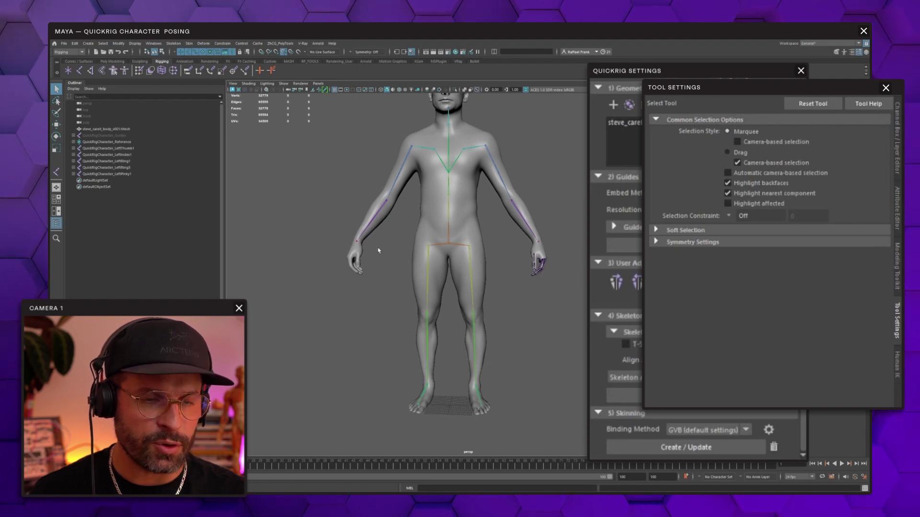
{"action": "mouse_move", "coordinate": [359, 266]}
{"action": "left_mouse_down", "text": "alt"}
{"action": "mouse_move", "coordinate": [398, 265]}
{"action": "mouse_move", "coordinate": [370, 274]}
{"action": "left_mouse_up", "text": "alt"}
{"action": "right_click_drag", "start_coordinate": [369, 273], "coordinate": [411, 283], "text": "alt"}
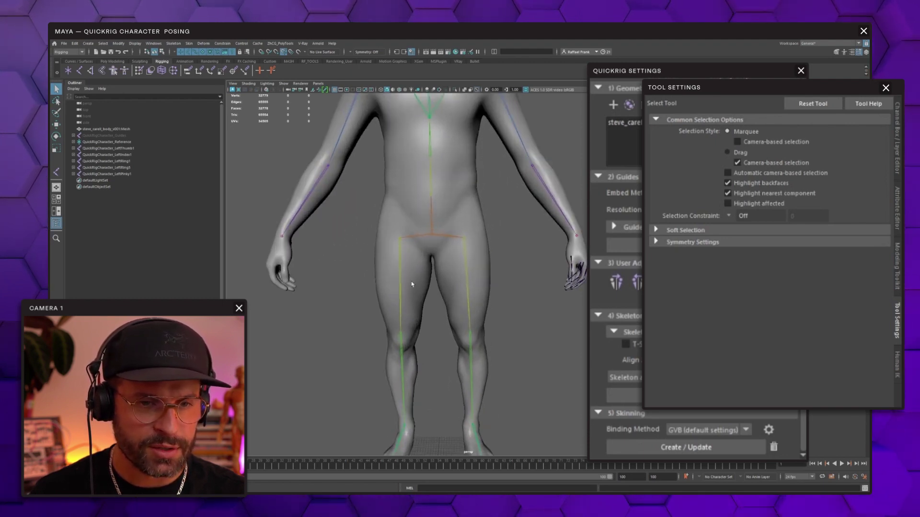
{"action": "left_click_drag", "start_coordinate": [411, 283], "coordinate": [532, 285], "text": "alt"}
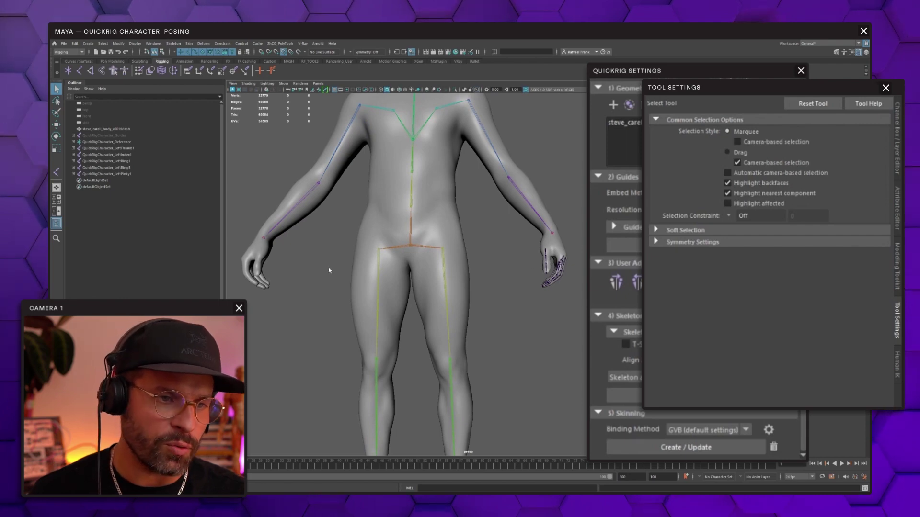
Step: Mirror the left thumb's joint chain across YZ with the Behavior function, replacing Left with Right in the duplicated joint names
{"action": "right_click_drag", "start_coordinate": [537, 269], "coordinate": [343, 252], "text": "alt"}
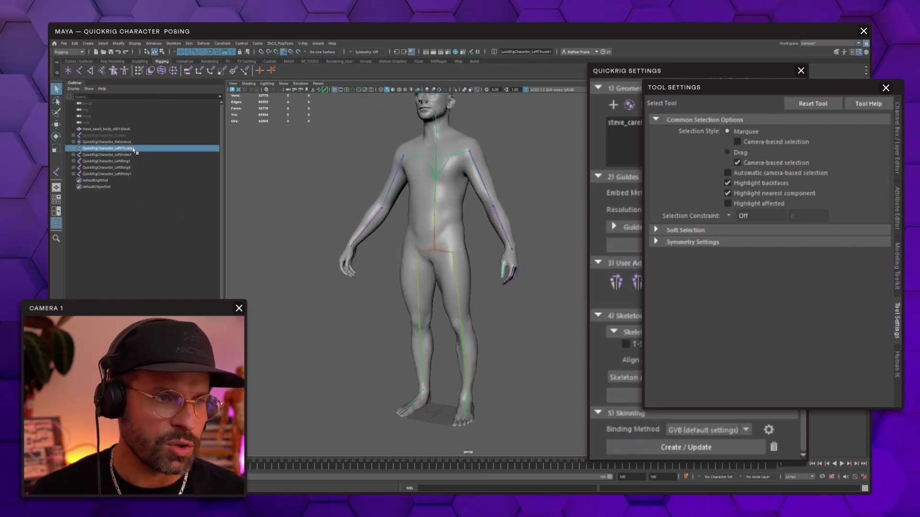
{"action": "left_click_drag", "start_coordinate": [500, 243], "coordinate": [532, 245], "text": "alt"}
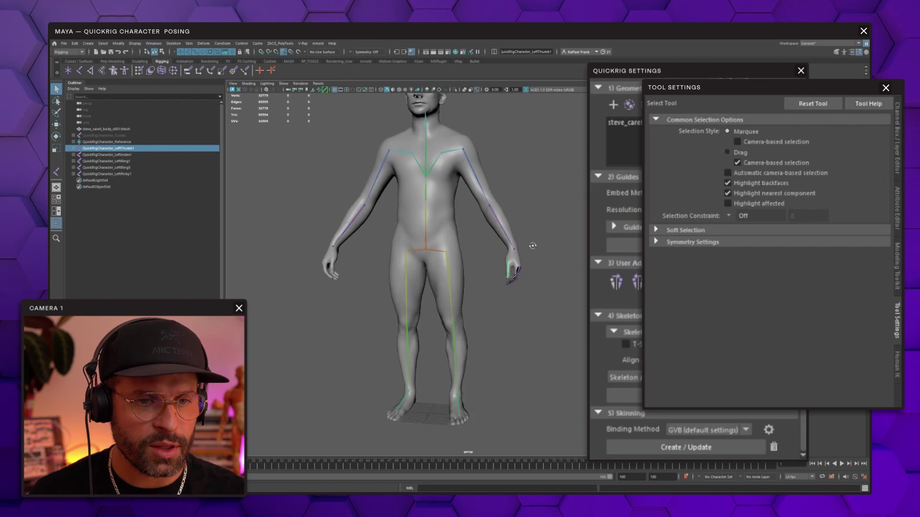
{"action": "left_click_drag", "start_coordinate": [533, 246], "coordinate": [539, 247], "text": "alt"}
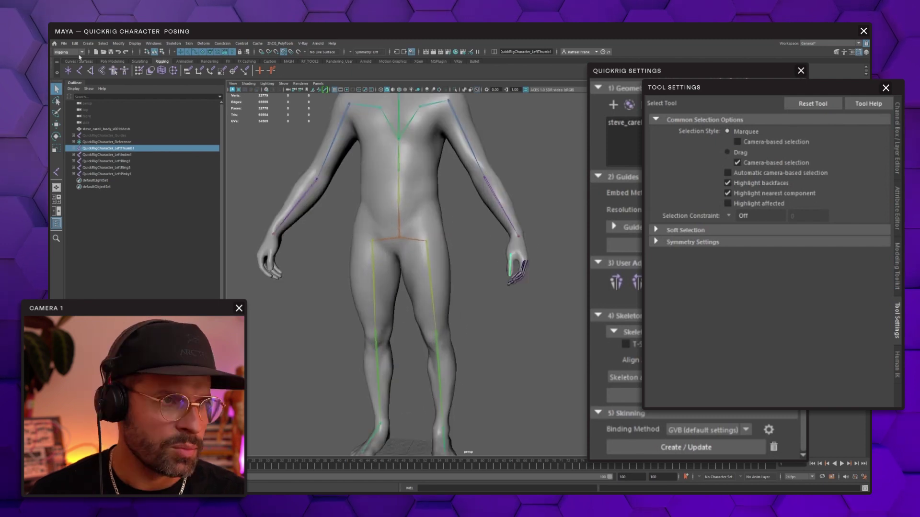
{"action": "left_click", "coordinate": [72, 52]}
{"action": "left_click", "coordinate": [70, 52]}
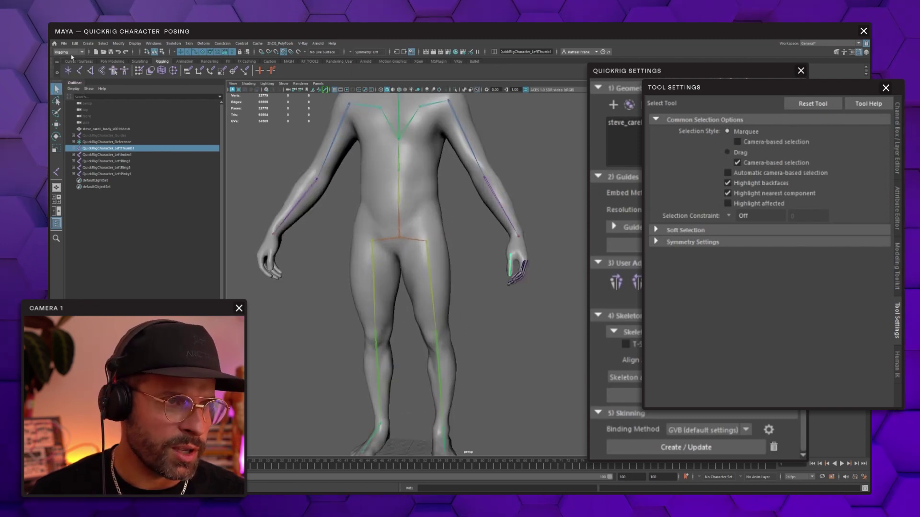
{"action": "left_click", "coordinate": [174, 43]}
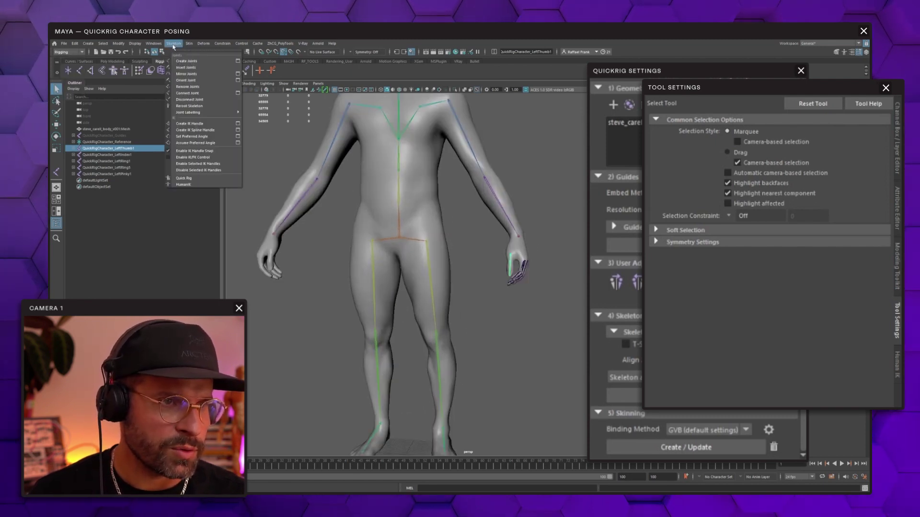
{"action": "left_click", "coordinate": [238, 74]}
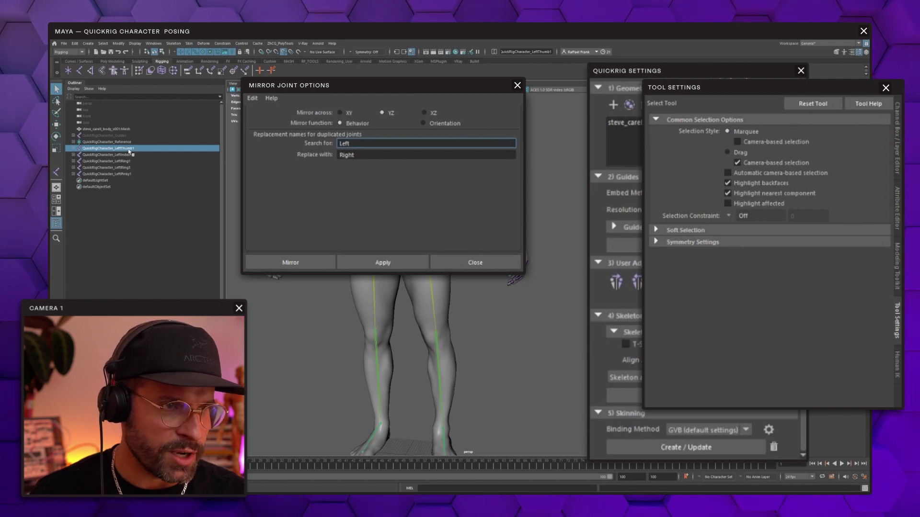
{"action": "key", "text": "Tab"}
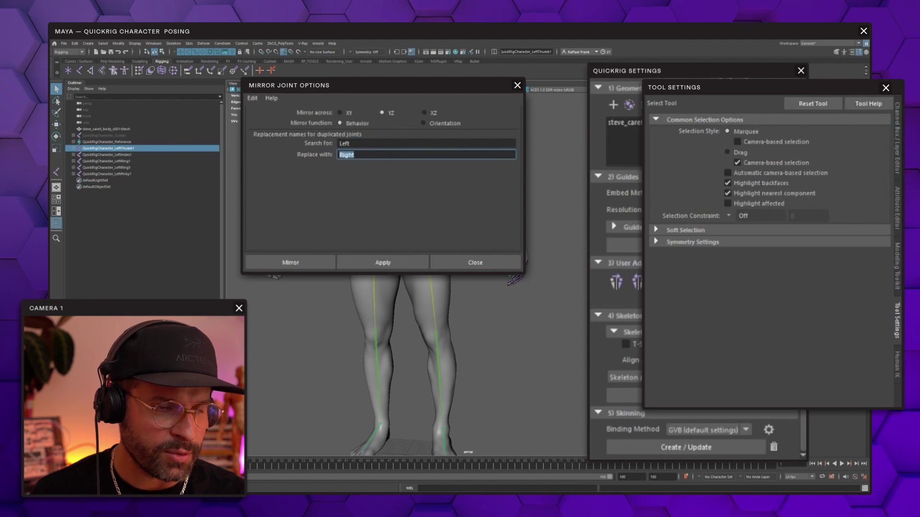
{"action": "left_click", "coordinate": [383, 261]}
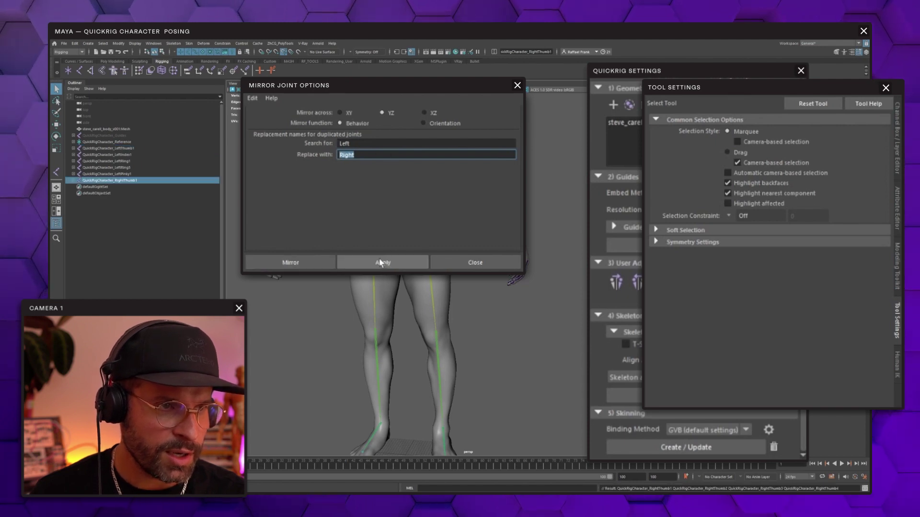
Step: Mirror the left index finger's joint chain to the other hand with the same mirror settings
{"action": "left_click_drag", "start_coordinate": [479, 335], "coordinate": [491, 333], "text": "alt"}
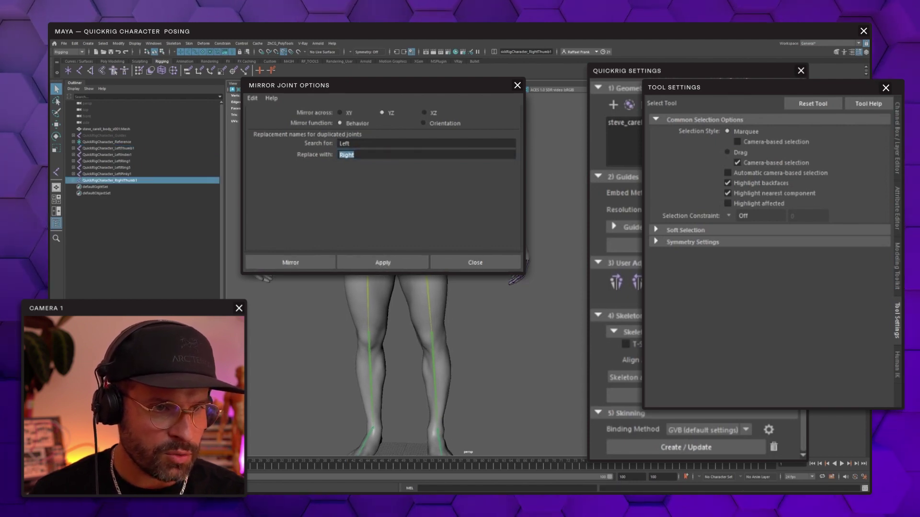
{"action": "left_click", "coordinate": [139, 154]}
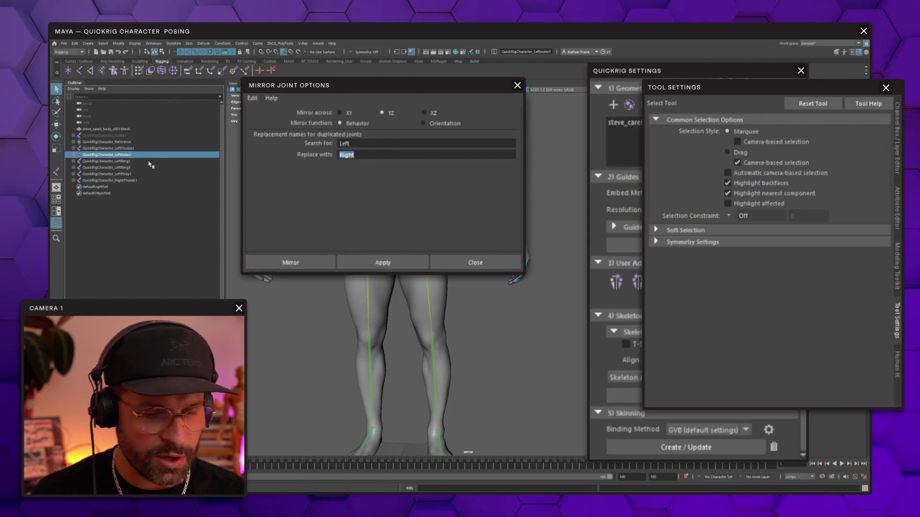
{"action": "key", "text": "g"}
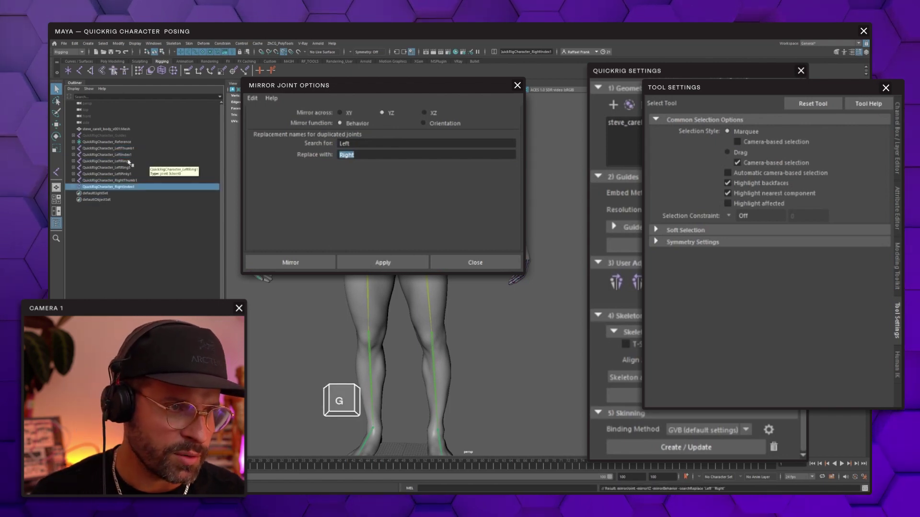
Step: Correct the finger chain names so the middle root is QuickRigCharacter_LeftMiddle1 and the ring root is QuickRigCharacter_LeftRing1
{"action": "left_click", "coordinate": [134, 162]}
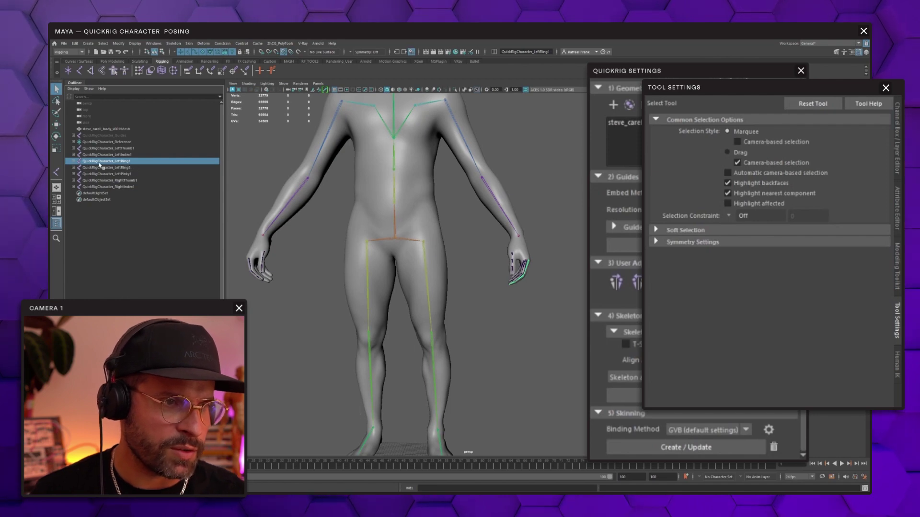
{"action": "left_click", "coordinate": [74, 161]}
{"action": "double_click", "coordinate": [133, 162]}
Step: Mirror the remaining left finger chains through the ring and pinky to the other hand by repeating the joint mirror
{"action": "left_click", "coordinate": [132, 168]}
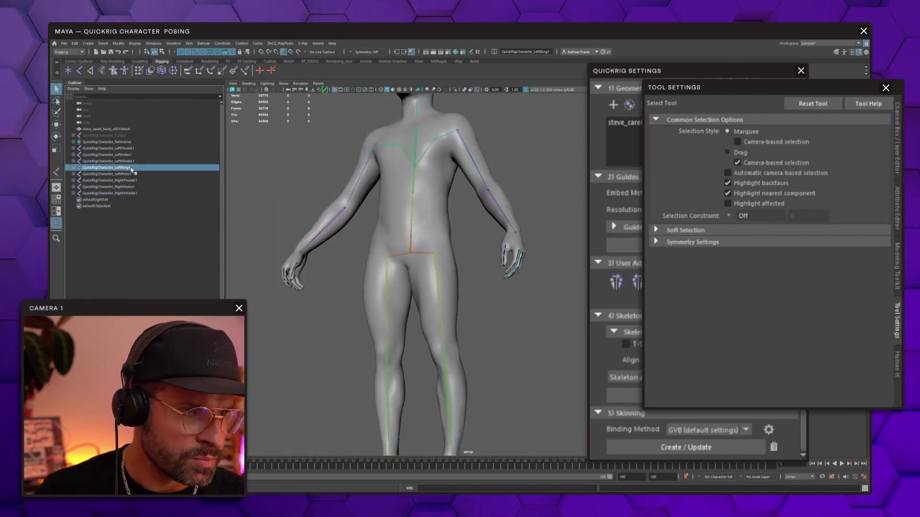
{"action": "key", "text": "g"}
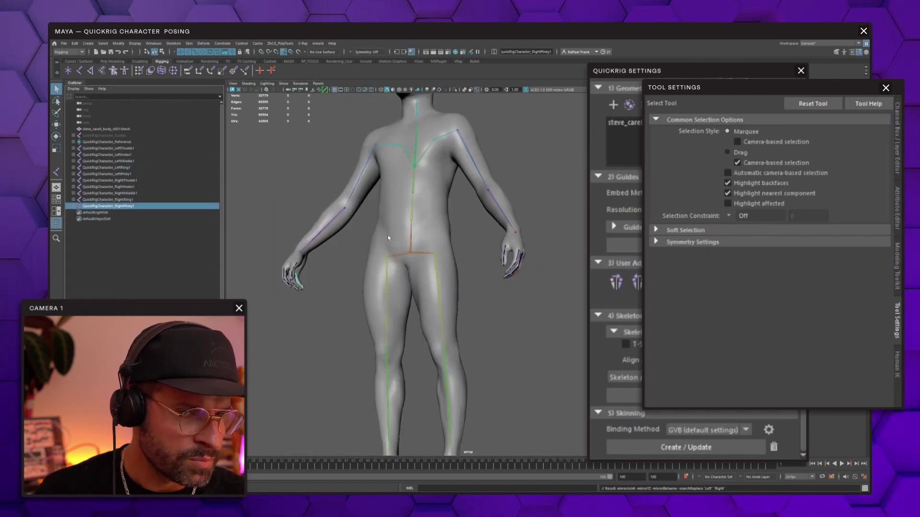
{"action": "left_click_drag", "start_coordinate": [388, 235], "coordinate": [589, 396], "text": "alt"}
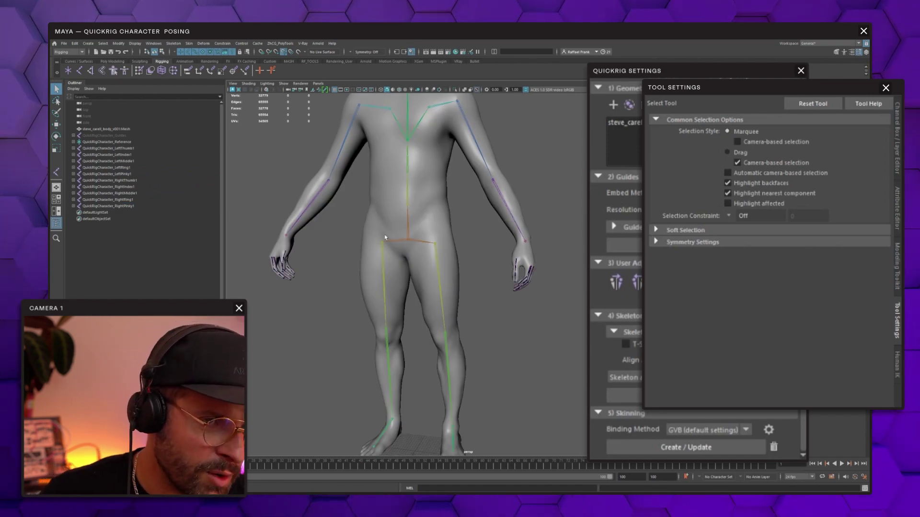
Step: Select the left wrist joint and reveal QuickRigCharacter_LeftHand in the Outliner hierarchy
{"action": "scroll", "coordinate": [542, 247], "scroll_direction": "up", "scroll_amount": 1}
{"action": "middle_click_drag", "start_coordinate": [542, 246], "coordinate": [484, 239], "text": "alt"}
{"action": "scroll", "coordinate": [483, 240], "scroll_direction": "up", "scroll_amount": 5}
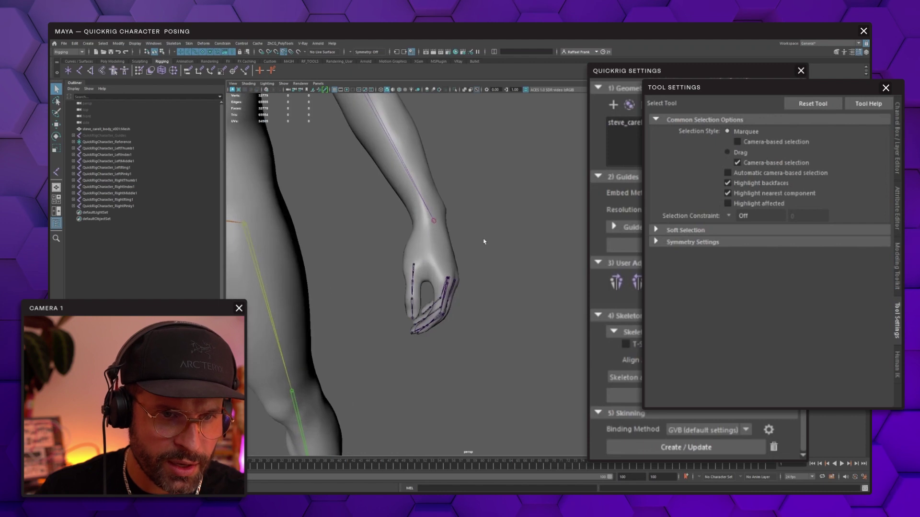
{"action": "left_click", "coordinate": [434, 223]}
{"action": "key", "text": "f"}
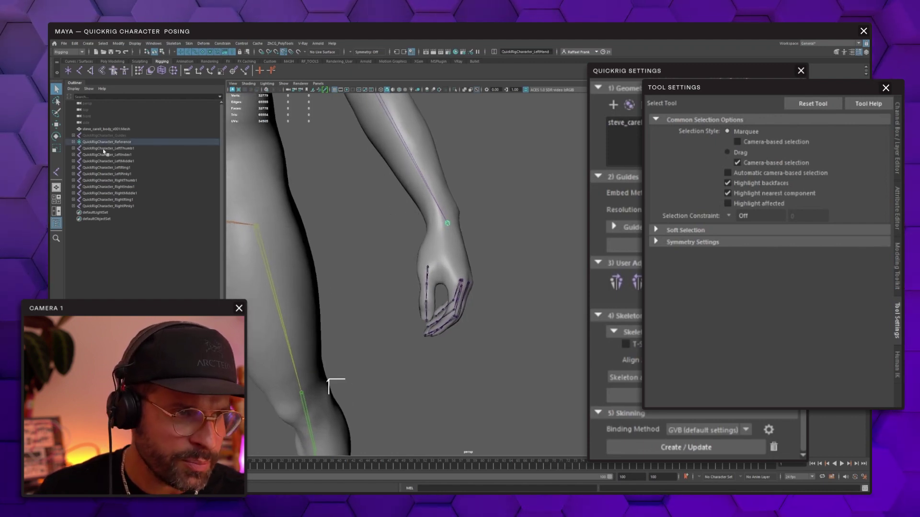
{"action": "key", "text": "f"}
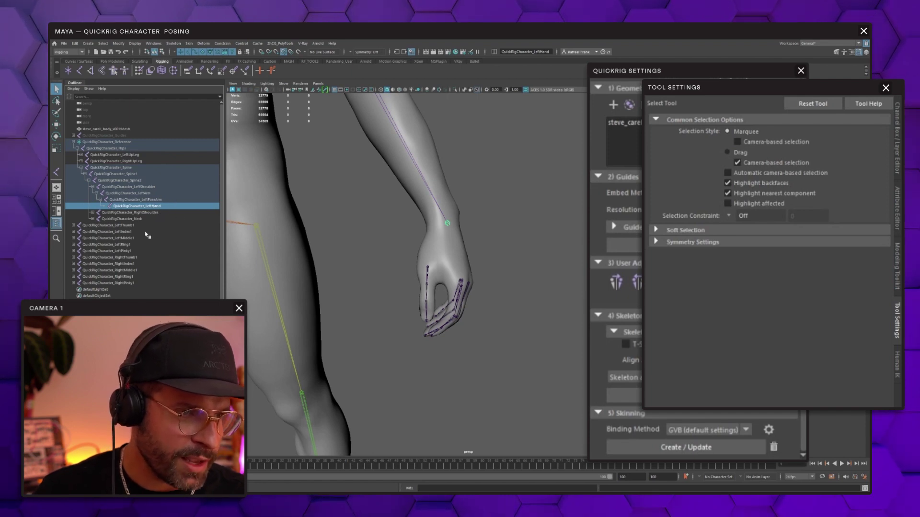
Step: Parent the five left finger chains, from LeftThumb1 to LeftPinky1, under QuickRigCharacter_LeftHand
{"action": "left_click", "coordinate": [110, 225]}
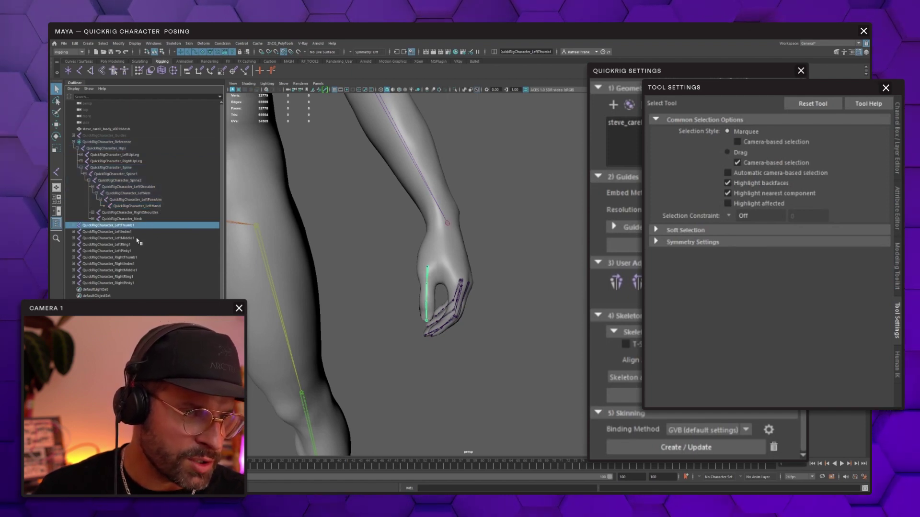
{"action": "left_click", "coordinate": [131, 252], "text": "shift"}
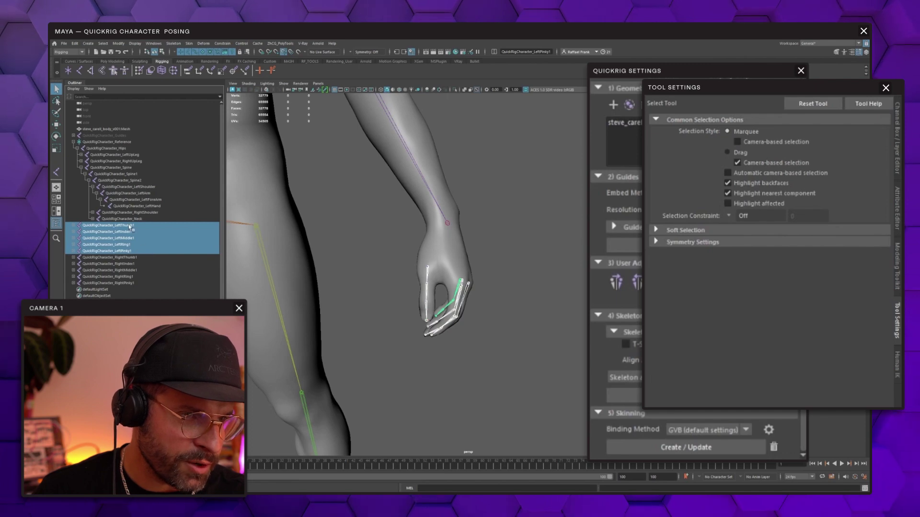
{"action": "left_click_drag", "start_coordinate": [130, 227], "coordinate": [157, 207]}
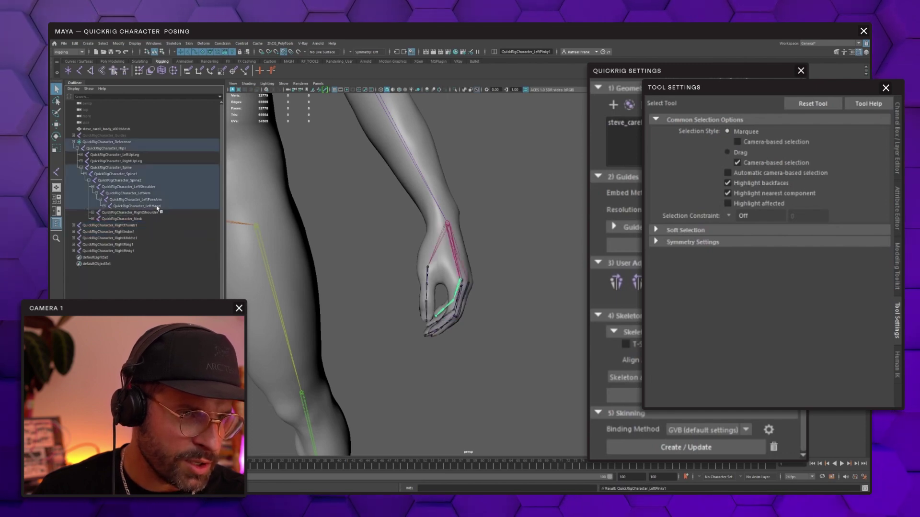
Step: Examine the finger chains' connections to the left wrist joint from several angles
{"action": "key", "text": "f"}
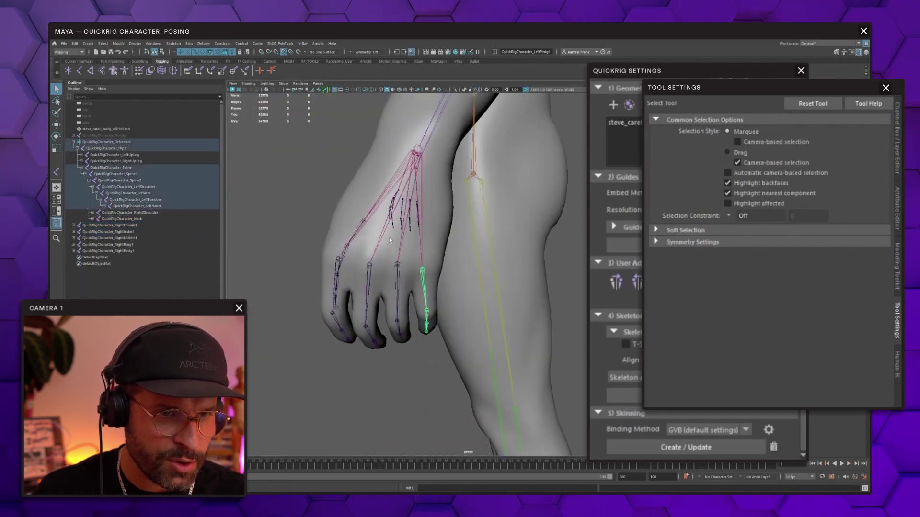
{"action": "left_click_drag", "start_coordinate": [390, 240], "coordinate": [412, 186], "text": "alt"}
{"action": "left_click_drag", "start_coordinate": [347, 259], "coordinate": [372, 252], "text": "alt"}
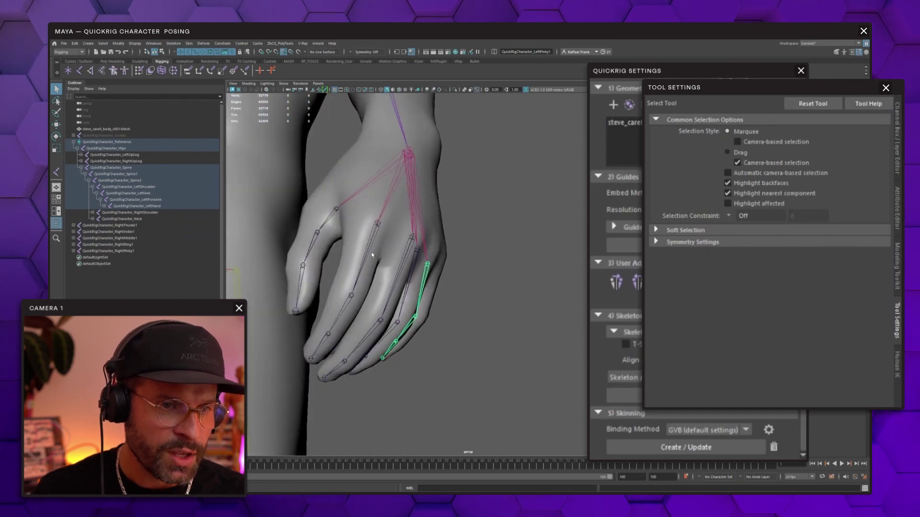
{"action": "left_click_drag", "start_coordinate": [422, 204], "coordinate": [395, 135], "text": "alt"}
{"action": "scroll", "coordinate": [396, 134], "scroll_direction": "down", "scroll_amount": 5}
{"action": "left_click_drag", "start_coordinate": [402, 191], "coordinate": [441, 260], "text": "alt"}
{"action": "scroll", "coordinate": [439, 255], "scroll_direction": "down", "scroll_amount": 3}
Step: Collapse the hips hierarchy, select the right wrist joint and reveal it in the Outliner hierarchy
{"action": "scroll", "coordinate": [441, 259], "scroll_direction": "down", "scroll_amount": 5}
{"action": "middle_click_drag", "start_coordinate": [330, 257], "coordinate": [406, 258], "text": "alt"}
{"action": "scroll", "coordinate": [406, 258], "scroll_direction": "up", "scroll_amount": 5}
{"action": "left_click_drag", "start_coordinate": [357, 257], "coordinate": [399, 251], "text": "alt"}
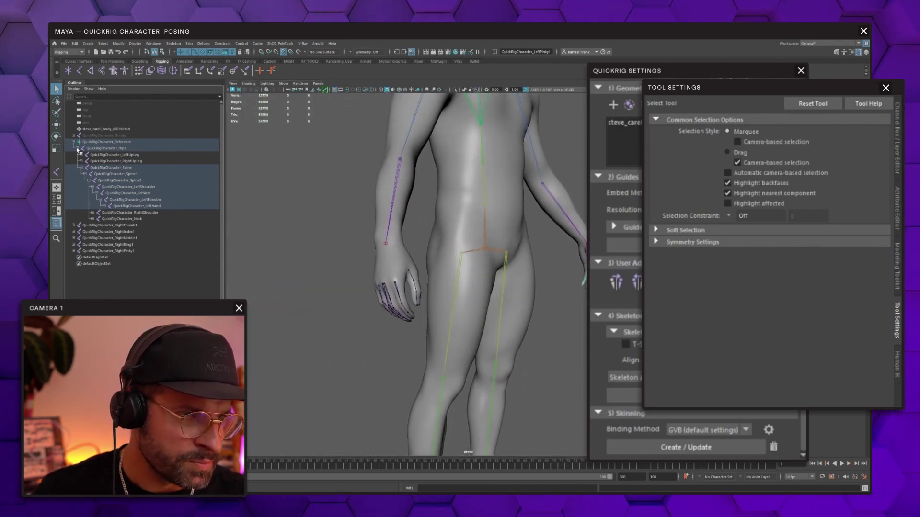
{"action": "left_click", "coordinate": [77, 148], "text": "shift"}
{"action": "left_click", "coordinate": [386, 244]}
{"action": "key", "text": "f"}
Step: Parent the five right finger chains, from RightThumb1 to RightPinky1, under the right hand joint
{"action": "left_click", "coordinate": [137, 225]}
{"action": "left_click", "coordinate": [130, 251], "text": "shift"}
{"action": "middle_click_drag", "start_coordinate": [129, 251], "coordinate": [156, 213]}
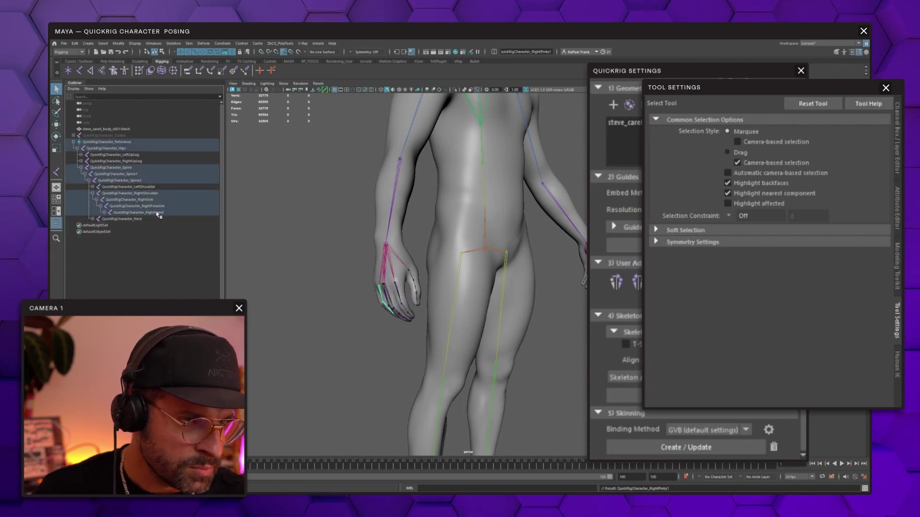
Step: Collapse the QuickRigCharacter_Reference hierarchy, clear the selection and examine the complete skeleton with both hands from the front
{"action": "left_click", "coordinate": [73, 142]}
{"action": "left_click", "coordinate": [326, 207]}
{"action": "scroll", "coordinate": [431, 220], "scroll_direction": "down", "scroll_amount": 5}
{"action": "left_click_drag", "start_coordinate": [541, 225], "coordinate": [496, 230], "text": "alt"}
{"action": "scroll", "coordinate": [480, 232], "scroll_direction": "up", "scroll_amount": 4}
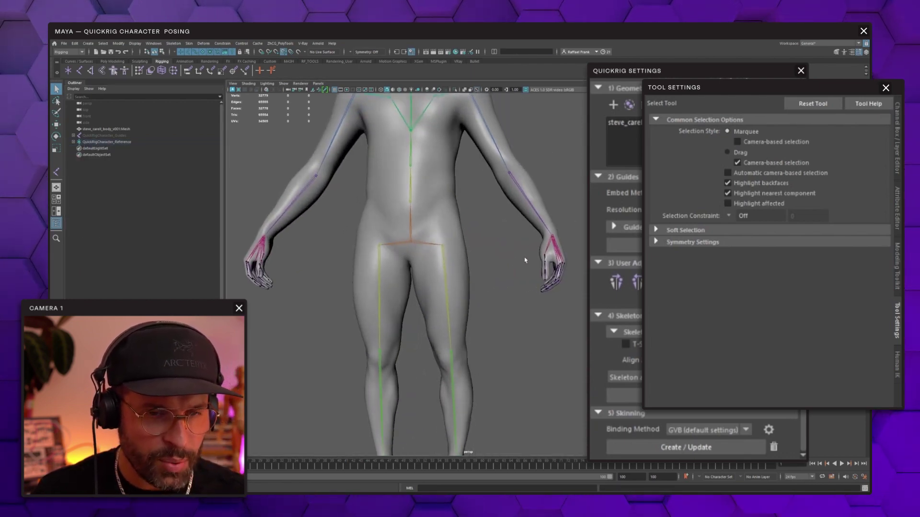
{"action": "left_click_drag", "start_coordinate": [524, 260], "coordinate": [511, 246], "text": "alt"}
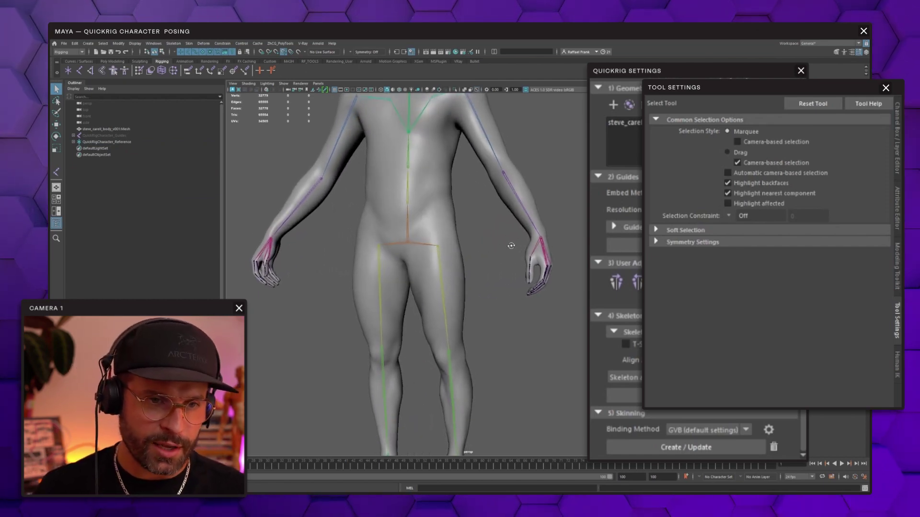
{"action": "scroll", "coordinate": [553, 225], "scroll_direction": "down", "scroll_amount": 6}
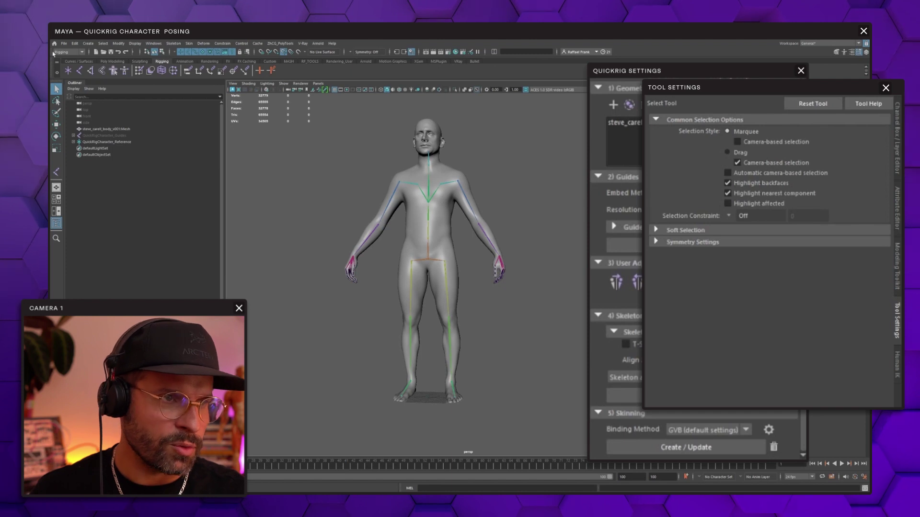
Step: Show the left hand's finger bones in QuickRigCharacter's HumanIK definition, with the character's left hand in close view
{"action": "left_click", "coordinate": [63, 43]}
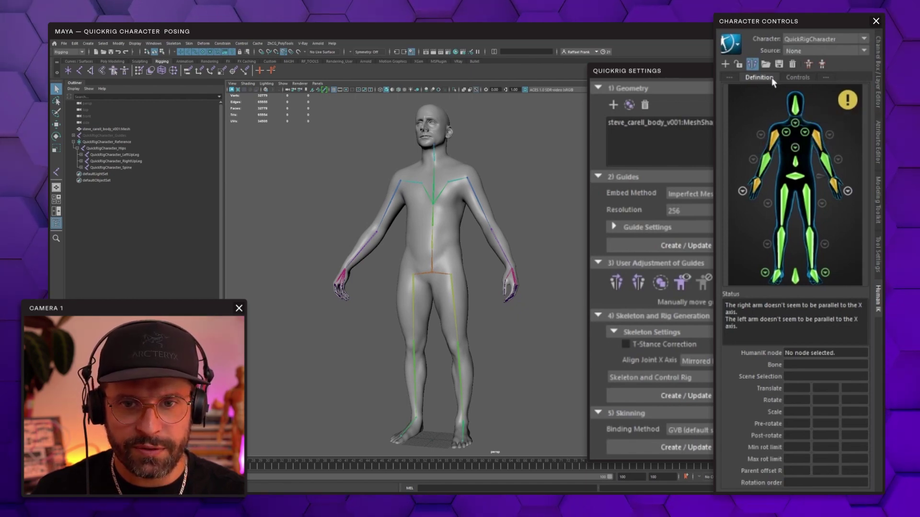
{"action": "left_click", "coordinate": [847, 191]}
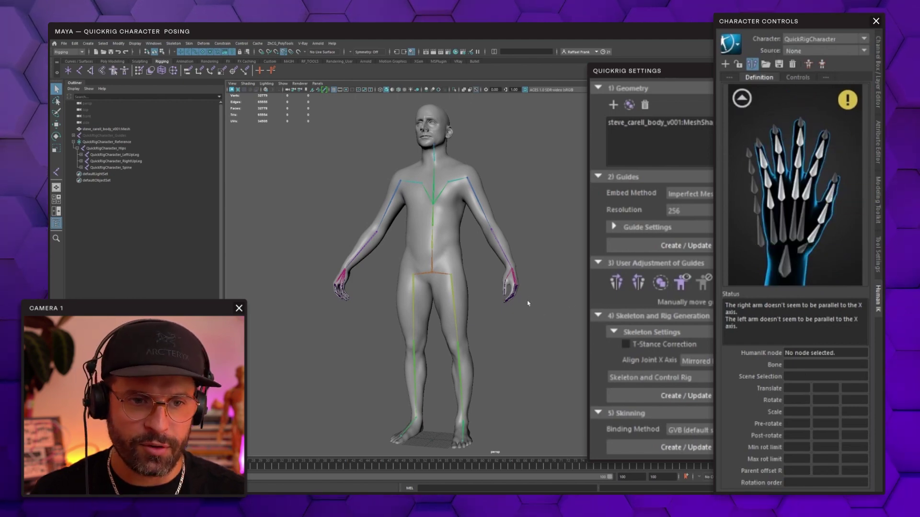
{"action": "scroll", "coordinate": [528, 286], "scroll_direction": "up", "scroll_amount": 10}
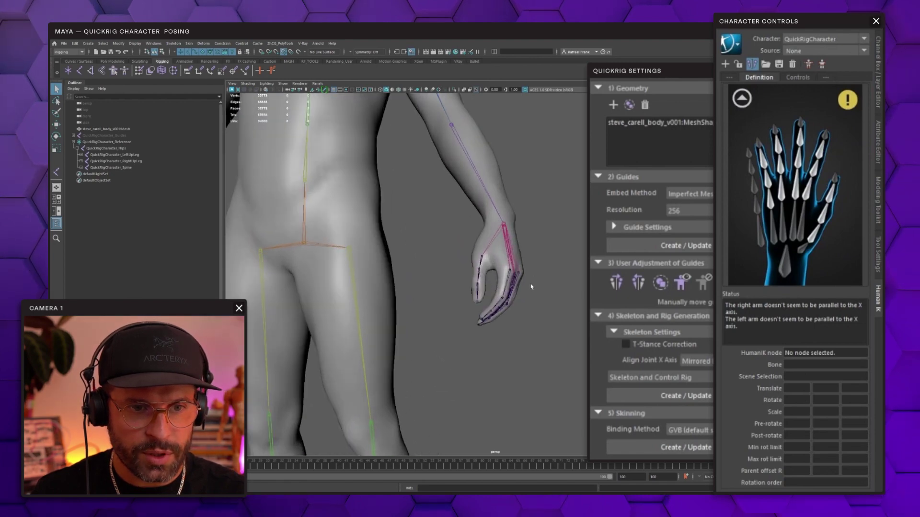
{"action": "scroll", "coordinate": [536, 290], "scroll_direction": "up", "scroll_amount": 5}
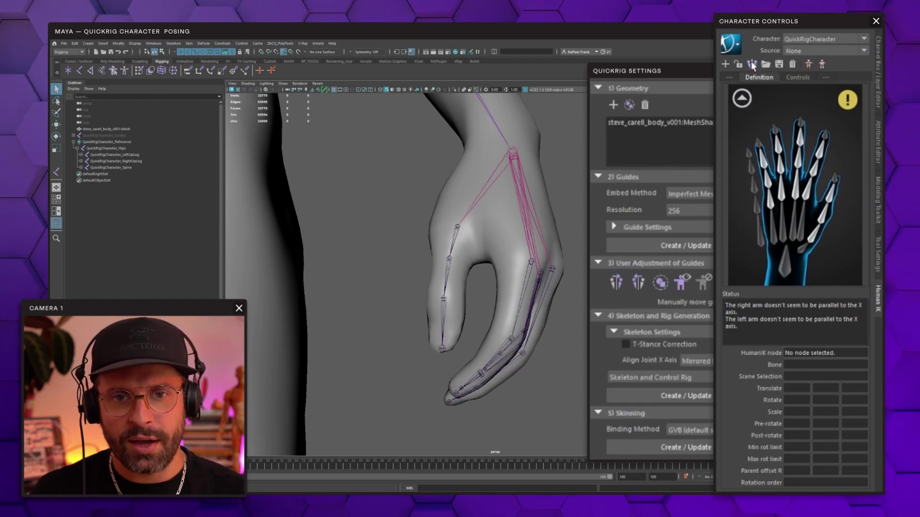
Step: Map the left thumb joints to the LeftHandThumb1 through LeftHandThumb4 nodes in the HumanIK definition
{"action": "left_click", "coordinate": [815, 241]}
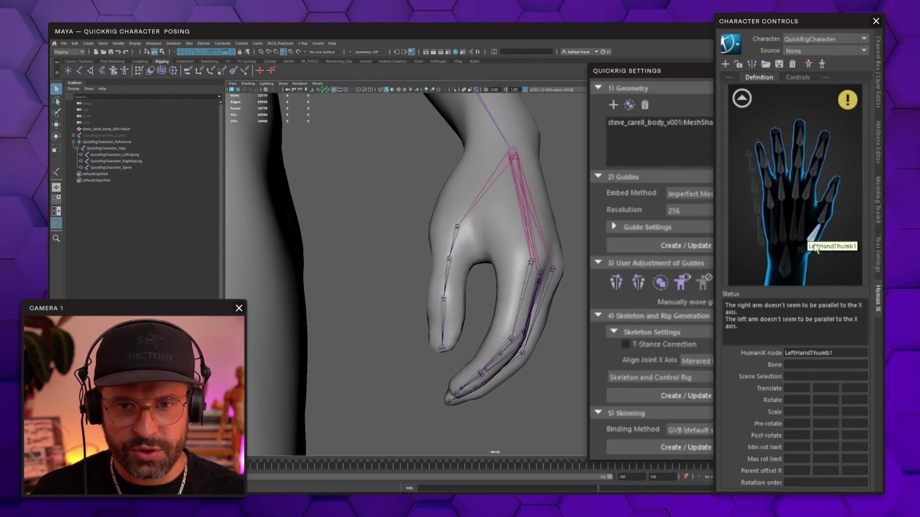
{"action": "left_click", "coordinate": [458, 230]}
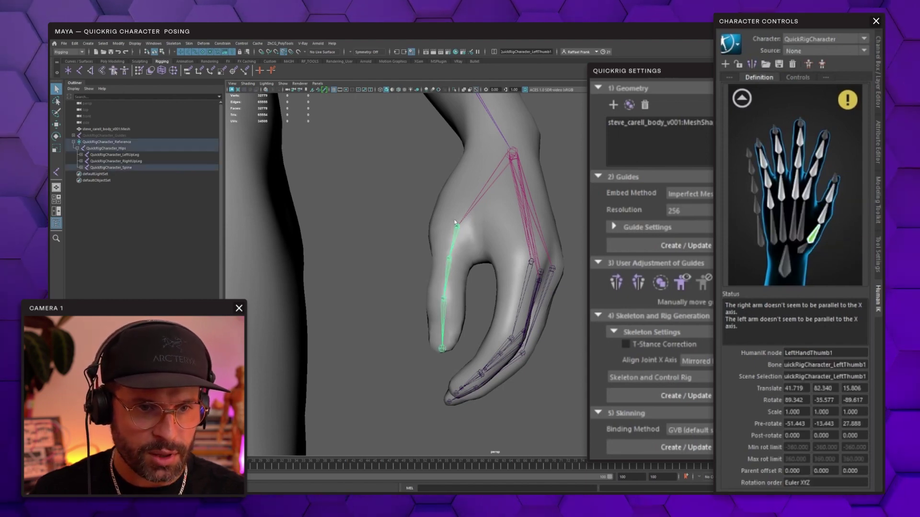
{"action": "left_click", "coordinate": [824, 218]}
{"action": "left_click", "coordinate": [449, 261]}
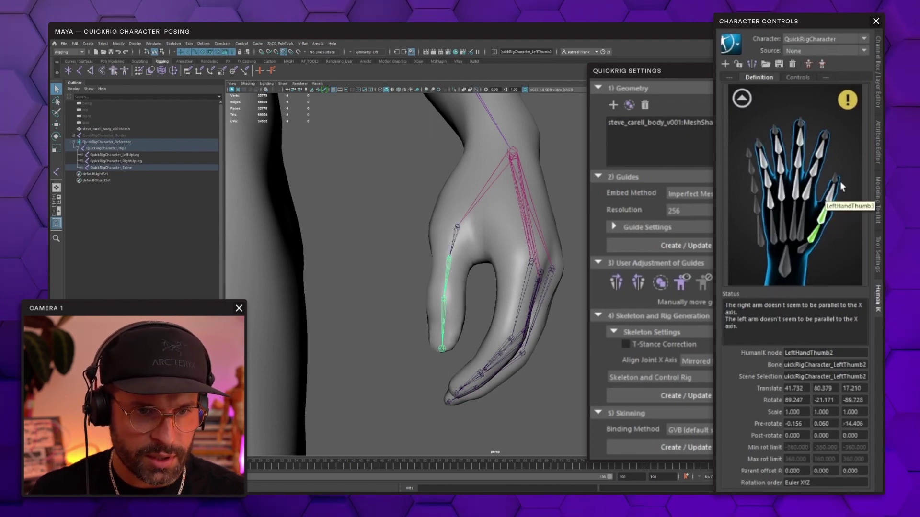
{"action": "left_click", "coordinate": [445, 301]}
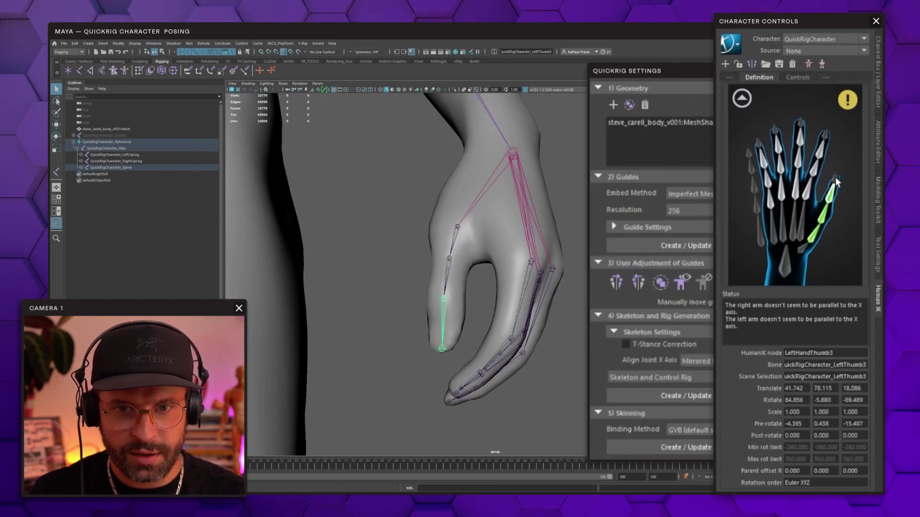
{"action": "left_click", "coordinate": [443, 349]}
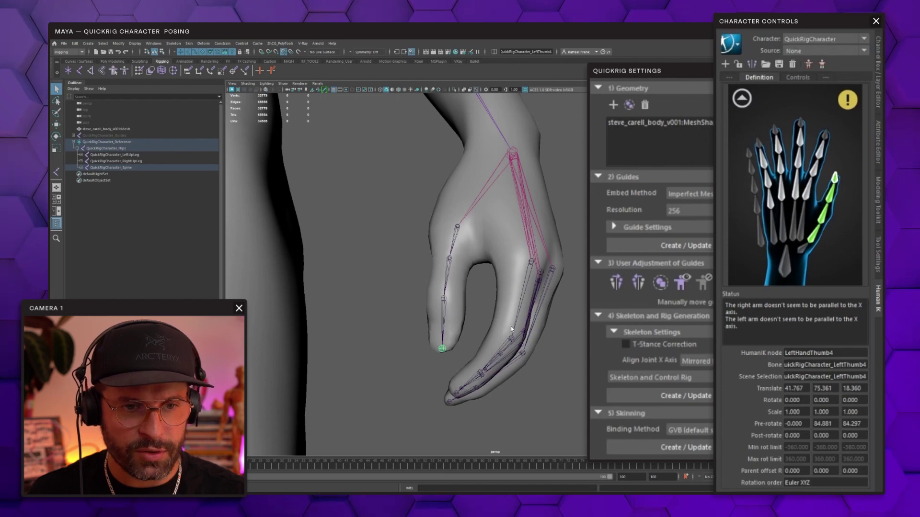
Step: Map the left index finger joints to the LeftHandIndex1 through LeftHandIndex4 nodes in the HumanIK definition
{"action": "left_click", "coordinate": [817, 166]}
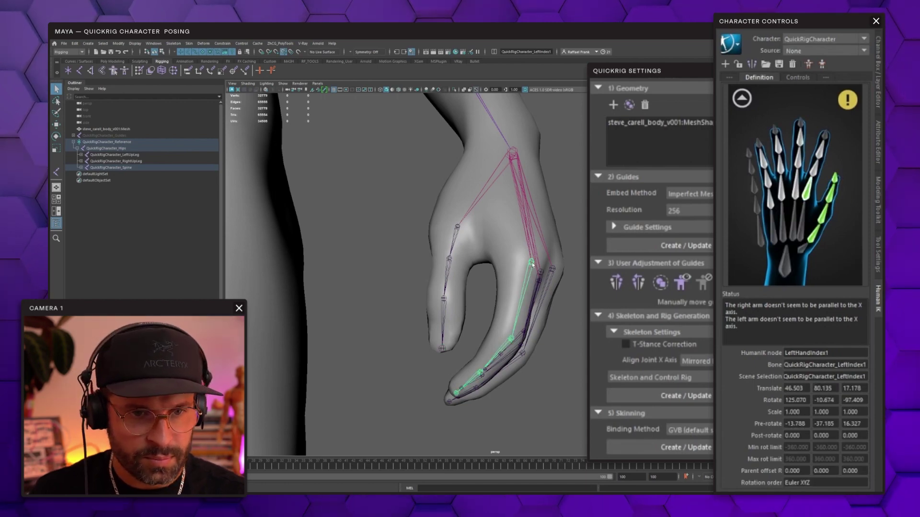
{"action": "double_click", "coordinate": [820, 151]}
{"action": "left_click", "coordinate": [480, 373]}
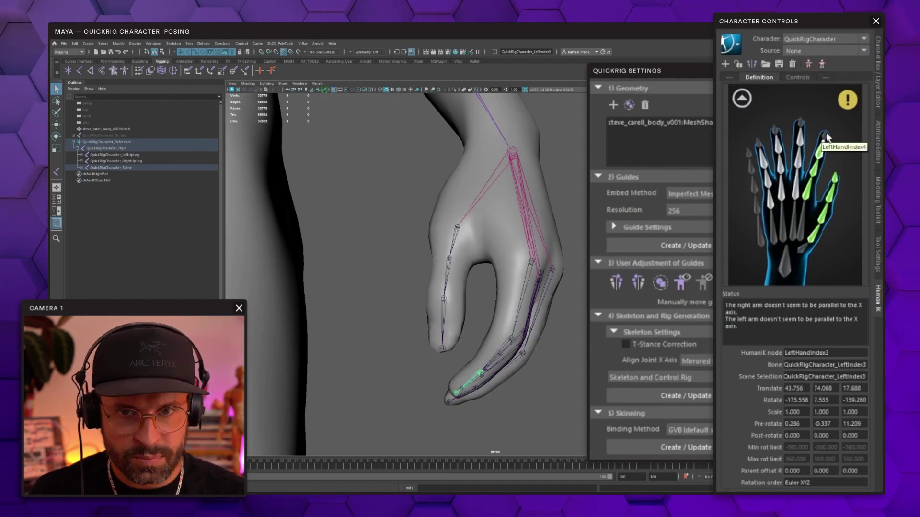
{"action": "double_click", "coordinate": [824, 135]}
{"action": "left_click", "coordinate": [456, 393]}
Step: Map the left middle finger joints to the LeftHandMiddle1 through LeftHandMiddle4 nodes in the HumanIK definition
{"action": "left_click_drag", "start_coordinate": [456, 393], "coordinate": [543, 260], "text": "alt"}
{"action": "double_click", "coordinate": [796, 186]}
{"action": "left_click", "coordinate": [520, 186]}
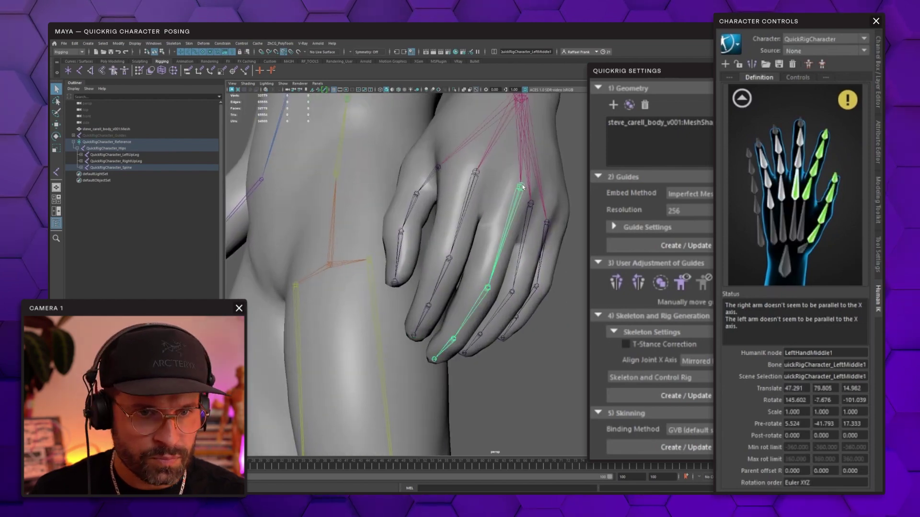
{"action": "double_click", "coordinate": [799, 161]}
{"action": "left_click", "coordinate": [487, 288]}
{"action": "double_click", "coordinate": [801, 140]}
{"action": "left_click", "coordinate": [453, 339]}
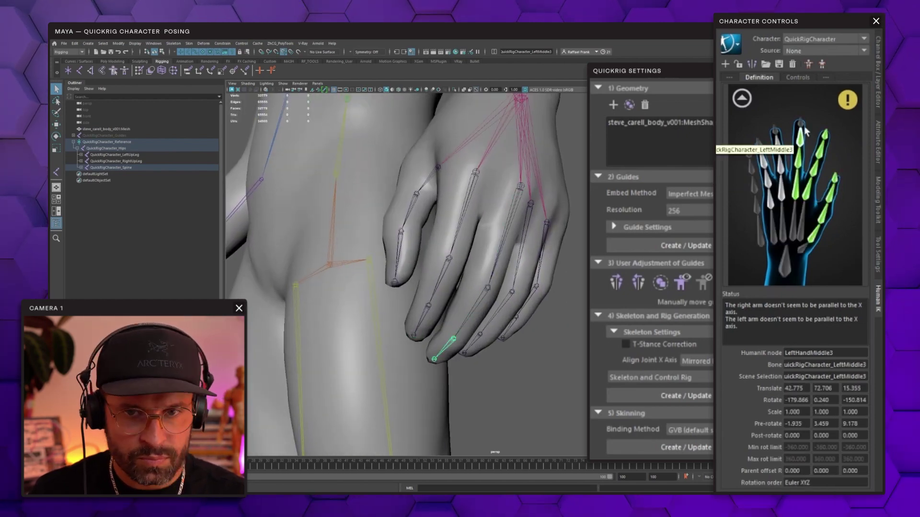
{"action": "double_click", "coordinate": [801, 124]}
{"action": "left_click", "coordinate": [434, 359]}
Step: Map the left ring finger joints to the LeftHandRing1 through LeftHandRing4 nodes in the HumanIK definition
{"action": "left_click_drag", "start_coordinate": [433, 359], "coordinate": [532, 218], "text": "alt"}
{"action": "double_click", "coordinate": [781, 187]}
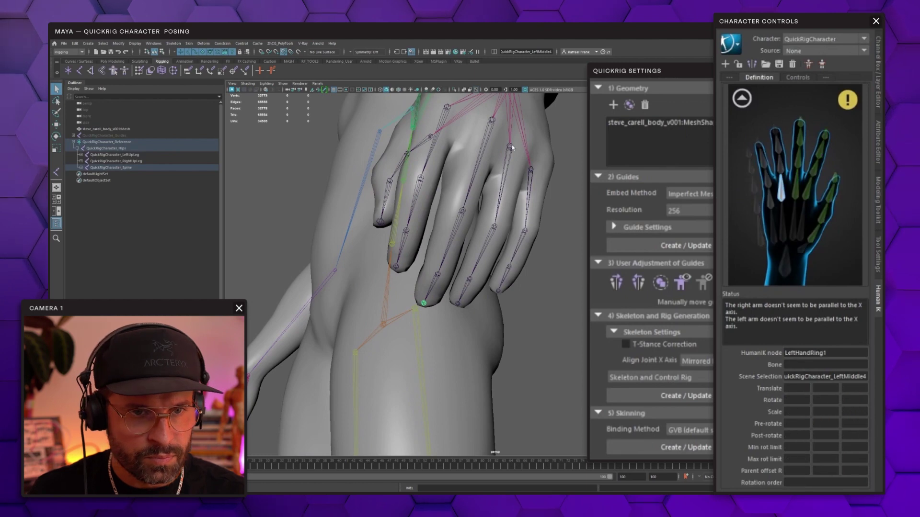
{"action": "left_click", "coordinate": [509, 146]}
{"action": "double_click", "coordinate": [780, 164]}
{"action": "left_click", "coordinate": [495, 227]}
{"action": "double_click", "coordinate": [778, 146]}
{"action": "left_click", "coordinate": [469, 279]}
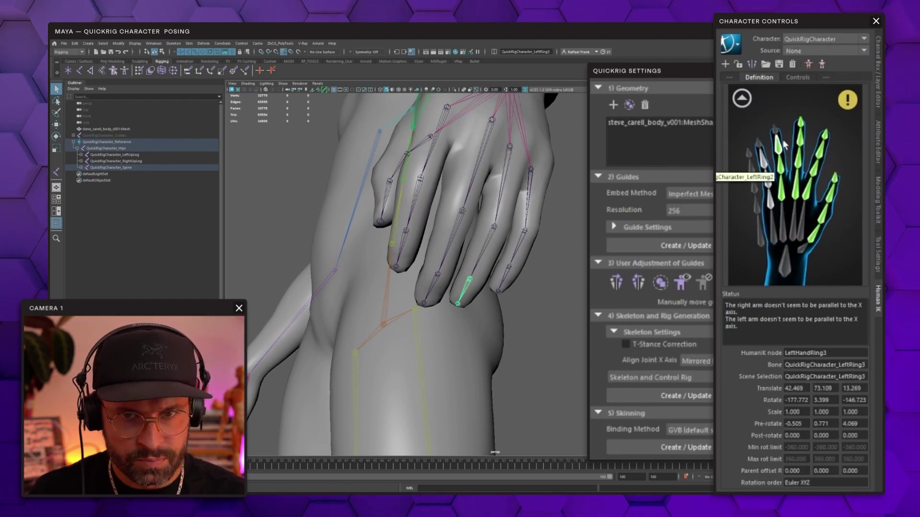
{"action": "double_click", "coordinate": [775, 130]}
{"action": "left_click", "coordinate": [458, 303]}
Step: Map the left little finger joints to the LeftHandPinky1 through LeftHandPinky4 nodes in the HumanIK definition
{"action": "left_click_drag", "start_coordinate": [522, 249], "coordinate": [434, 231], "text": "alt"}
{"action": "double_click", "coordinate": [770, 199]}
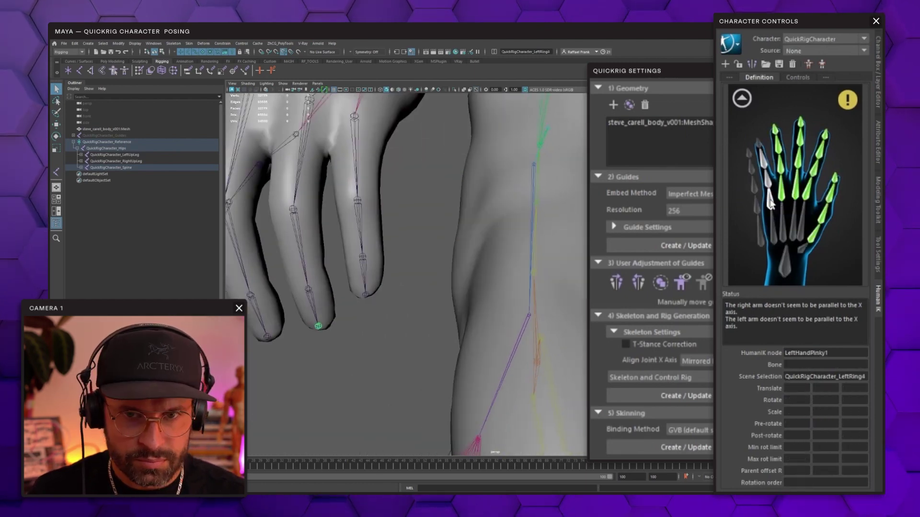
{"action": "left_click", "coordinate": [354, 117]}
{"action": "double_click", "coordinate": [768, 179]}
{"action": "left_click", "coordinate": [358, 200]}
{"action": "double_click", "coordinate": [763, 158]}
{"action": "left_click", "coordinate": [362, 257]}
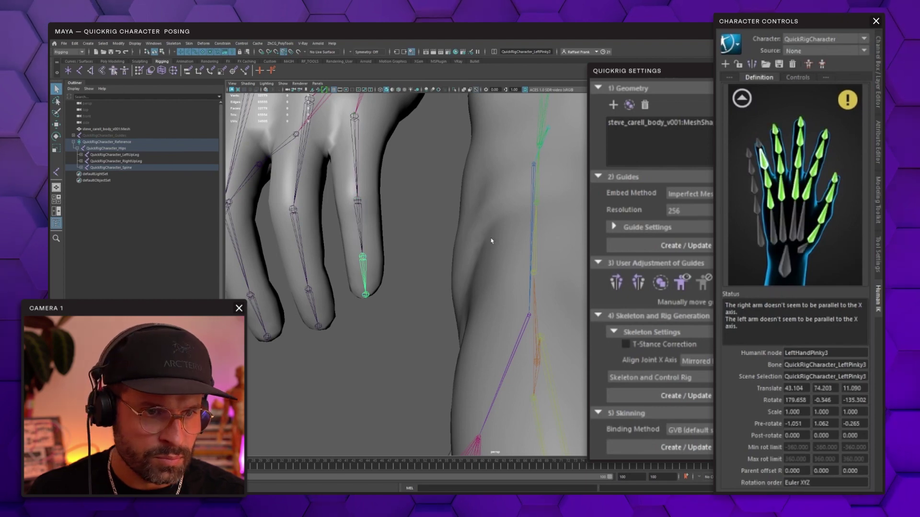
{"action": "double_click", "coordinate": [758, 142]}
{"action": "left_click", "coordinate": [366, 295]}
Step: Show the right hand's finger bones in the HumanIK definition, with the character's right hand in close view
{"action": "scroll", "coordinate": [392, 282], "scroll_direction": "down", "scroll_amount": 8}
{"action": "left_click_drag", "start_coordinate": [392, 282], "coordinate": [507, 270], "text": "alt"}
{"action": "scroll", "coordinate": [507, 271], "scroll_direction": "up", "scroll_amount": 6}
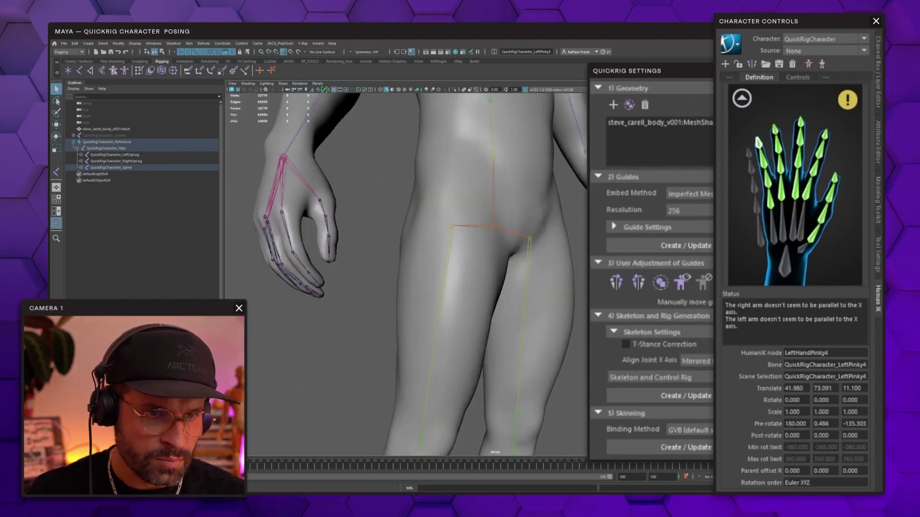
{"action": "left_click", "coordinate": [741, 98]}
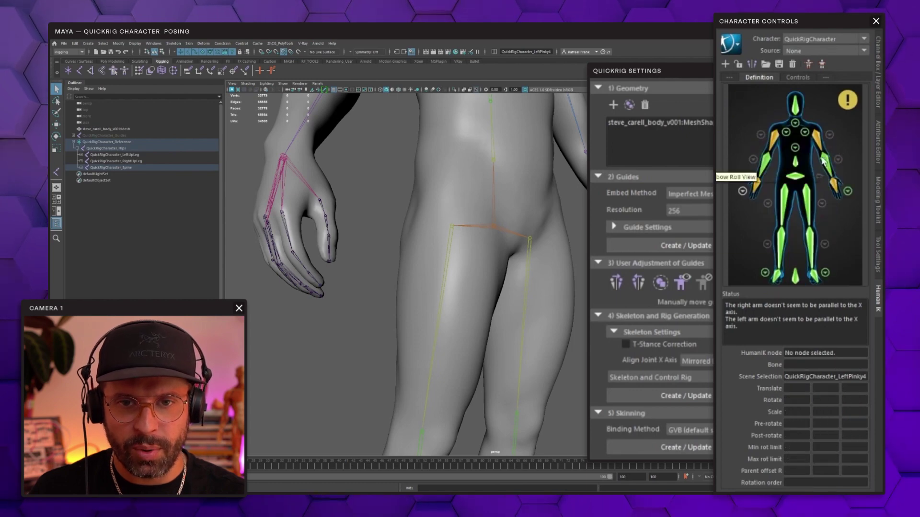
{"action": "left_click", "coordinate": [742, 191]}
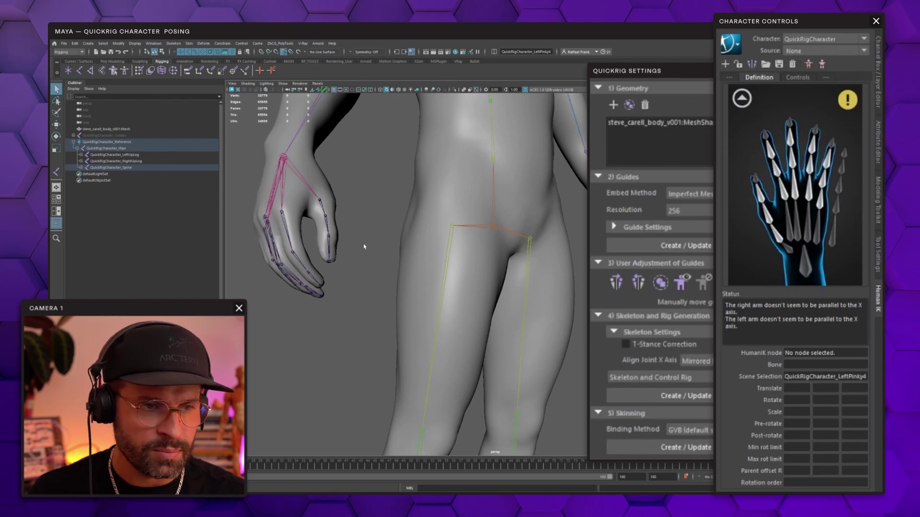
{"action": "middle_click_drag", "start_coordinate": [364, 246], "coordinate": [411, 252], "text": "alt"}
{"action": "right_click_drag", "start_coordinate": [412, 252], "coordinate": [420, 242], "text": "alt"}
Step: Map the right thumb joints to the RightHandThumb1 through RightHandThumb4 nodes in the HumanIK definition
{"action": "left_click", "coordinate": [402, 203]}
{"action": "left_click", "coordinate": [415, 231]}
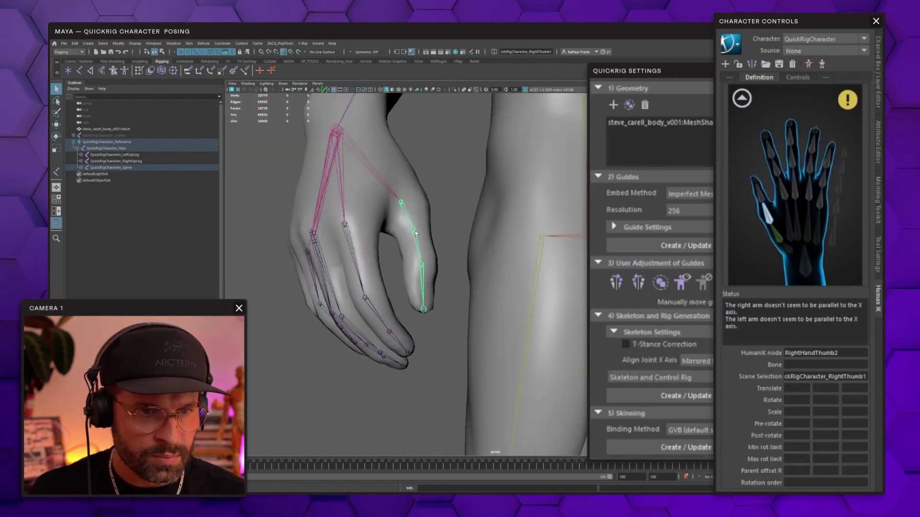
{"action": "left_click", "coordinate": [415, 232]}
{"action": "double_click", "coordinate": [759, 194]}
{"action": "left_click", "coordinate": [422, 264]}
{"action": "double_click", "coordinate": [755, 179]}
{"action": "left_click", "coordinate": [423, 309]}
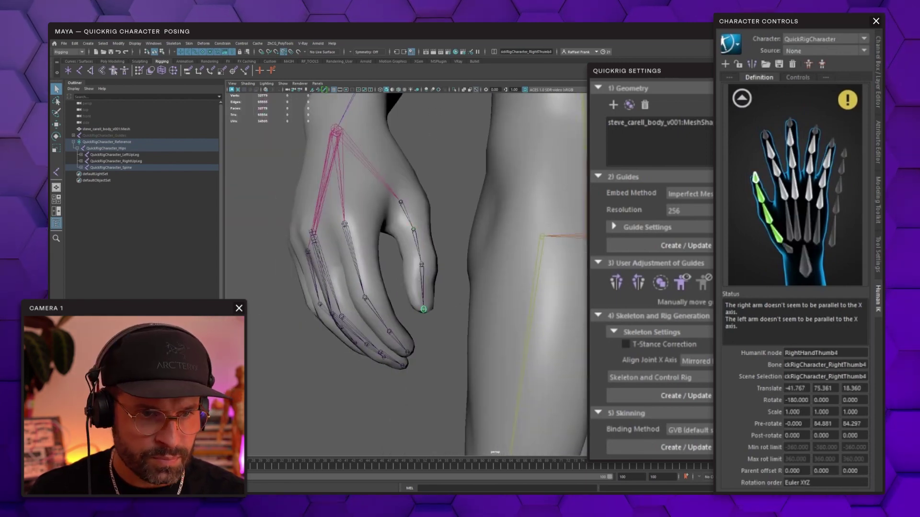
Step: Map the right index finger joints to the RightHandIndex1 through RightHandIndex4 nodes in the HumanIK definition
{"action": "double_click", "coordinate": [784, 190]}
{"action": "left_click", "coordinate": [345, 223]}
{"action": "double_click", "coordinate": [776, 168]}
{"action": "left_click", "coordinate": [365, 298]}
{"action": "double_click", "coordinate": [770, 149]}
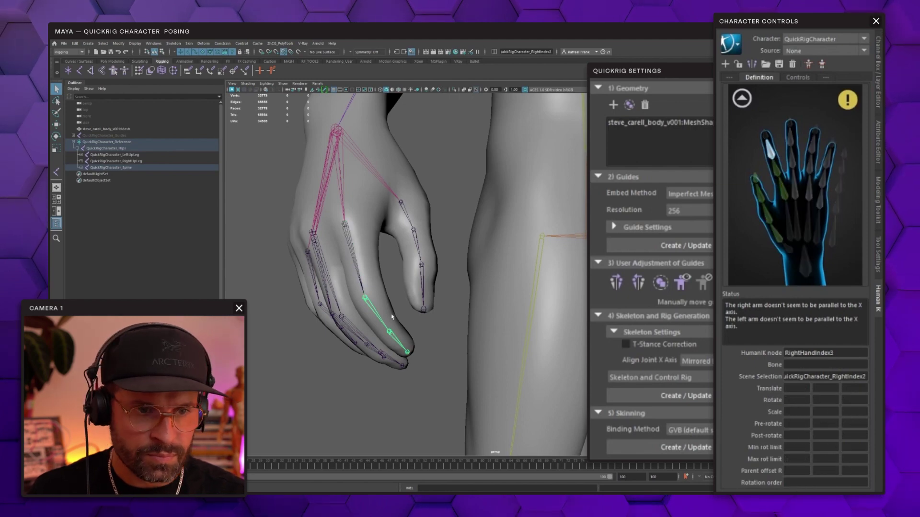
{"action": "left_click", "coordinate": [390, 331]}
{"action": "double_click", "coordinate": [765, 134]}
{"action": "left_click", "coordinate": [407, 352]}
Step: Map the right middle finger joints to the RightHandMiddle1 through RightHandMiddle4 nodes in the HumanIK definition
{"action": "left_click_drag", "start_coordinate": [436, 315], "coordinate": [541, 259], "text": "alt"}
{"action": "double_click", "coordinate": [795, 188]}
{"action": "left_click", "coordinate": [431, 160]}
{"action": "double_click", "coordinate": [792, 161]}
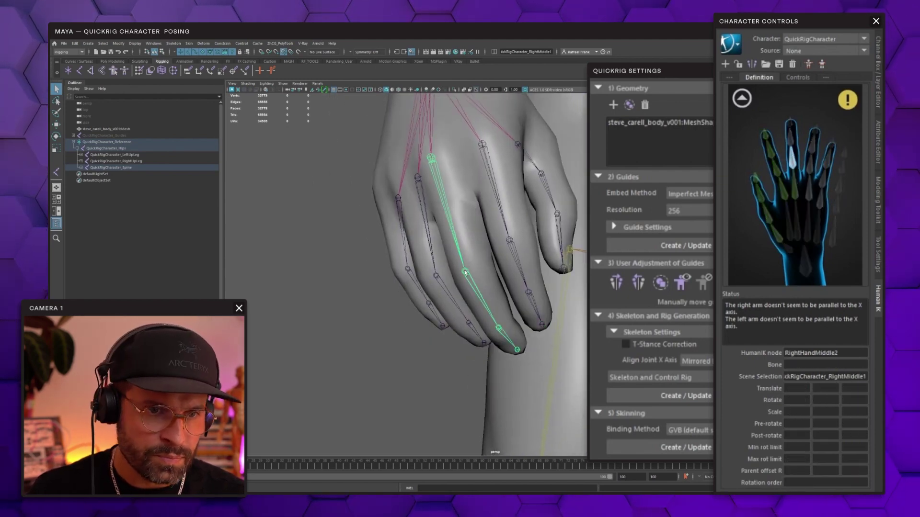
{"action": "left_click", "coordinate": [466, 272]}
{"action": "left_click", "coordinate": [791, 141]}
{"action": "double_click", "coordinate": [792, 144]}
{"action": "left_click", "coordinate": [499, 329]}
{"action": "double_click", "coordinate": [790, 124]}
{"action": "left_click", "coordinate": [517, 350]}
Step: Map the right ring finger joints to the RightHandRing1 through RightHandRing4 nodes in the HumanIK definition
{"action": "left_click_drag", "start_coordinate": [503, 330], "coordinate": [474, 307], "text": "alt"}
{"action": "double_click", "coordinate": [808, 189]}
{"action": "left_click", "coordinate": [430, 158]}
{"action": "double_click", "coordinate": [809, 166]}
{"action": "left_click", "coordinate": [440, 237]}
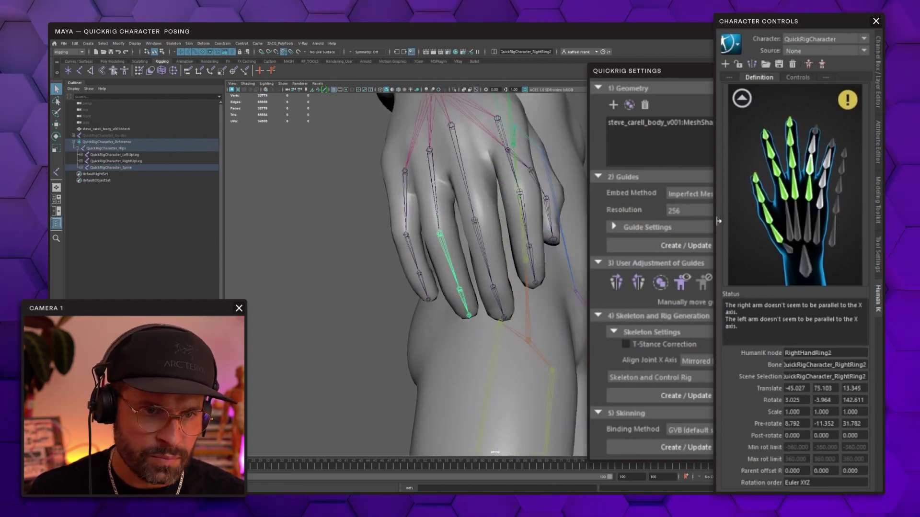
{"action": "double_click", "coordinate": [811, 144]}
{"action": "left_click", "coordinate": [460, 289]}
{"action": "double_click", "coordinate": [815, 129]}
{"action": "left_click", "coordinate": [469, 316]}
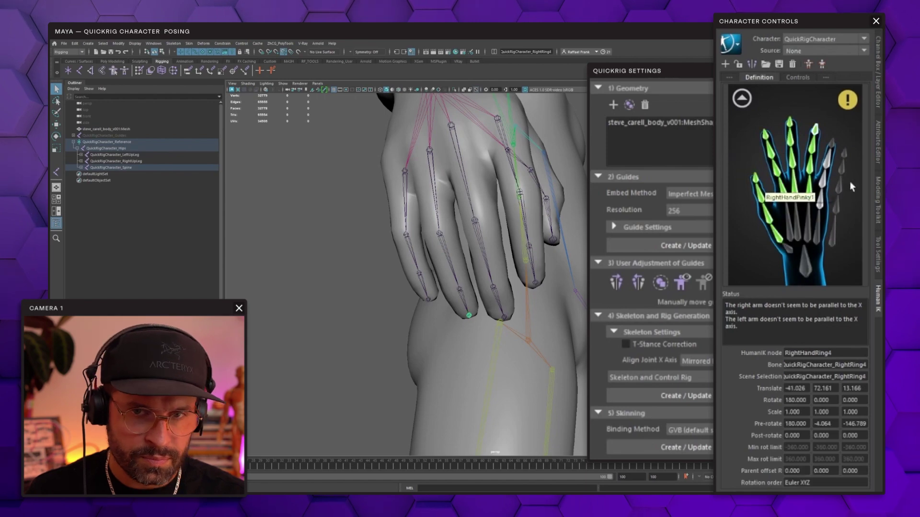
Step: Map the right little finger joints to the RightHandPinky1 through RightHandPinky4 nodes in the HumanIK definition
{"action": "double_click", "coordinate": [820, 200]}
{"action": "left_click", "coordinate": [406, 177]}
{"action": "double_click", "coordinate": [822, 179]}
{"action": "left_click", "coordinate": [406, 237]}
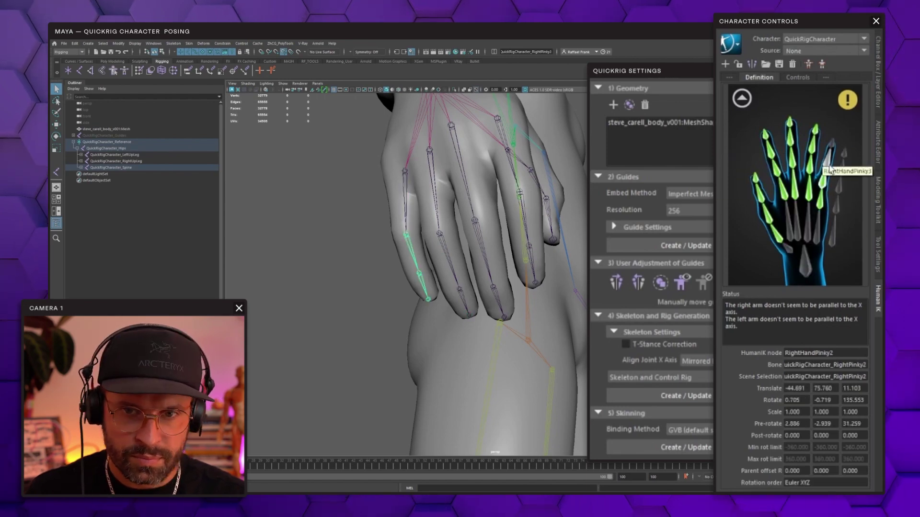
{"action": "double_click", "coordinate": [827, 159]}
{"action": "left_click", "coordinate": [421, 276]}
{"action": "double_click", "coordinate": [832, 144]}
{"action": "left_click", "coordinate": [429, 301]}
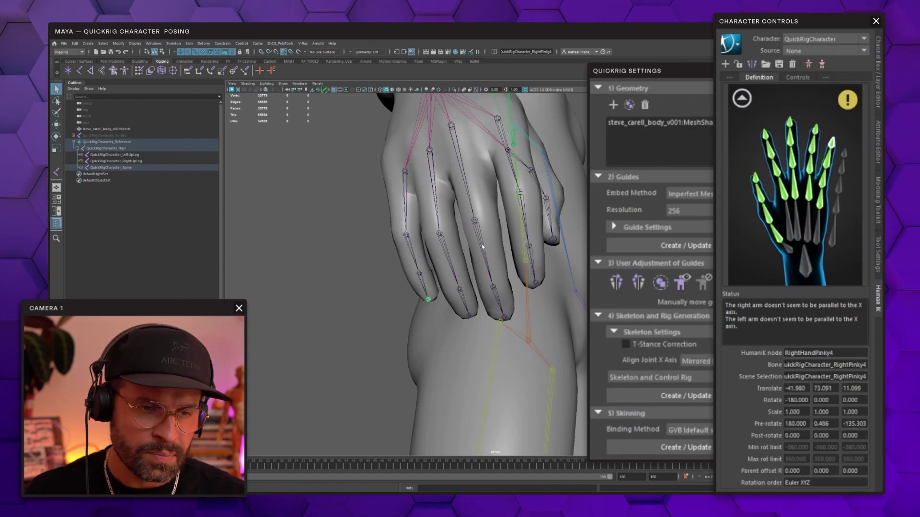
Step: Return to the full-body HumanIK definition and examine the character's whole skeleton from several angles
{"action": "scroll", "coordinate": [452, 254], "scroll_direction": "down", "scroll_amount": 10}
{"action": "left_click_drag", "start_coordinate": [466, 230], "coordinate": [473, 255], "text": "alt"}
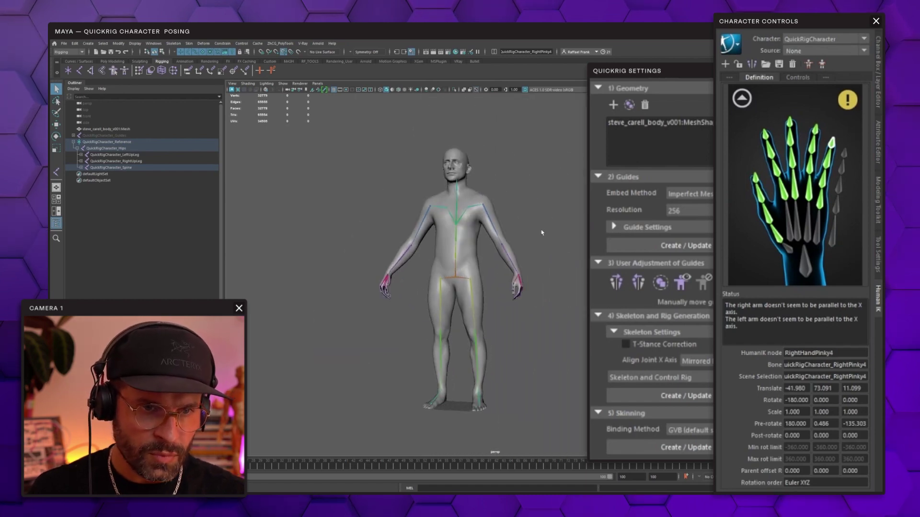
{"action": "left_click", "coordinate": [741, 99]}
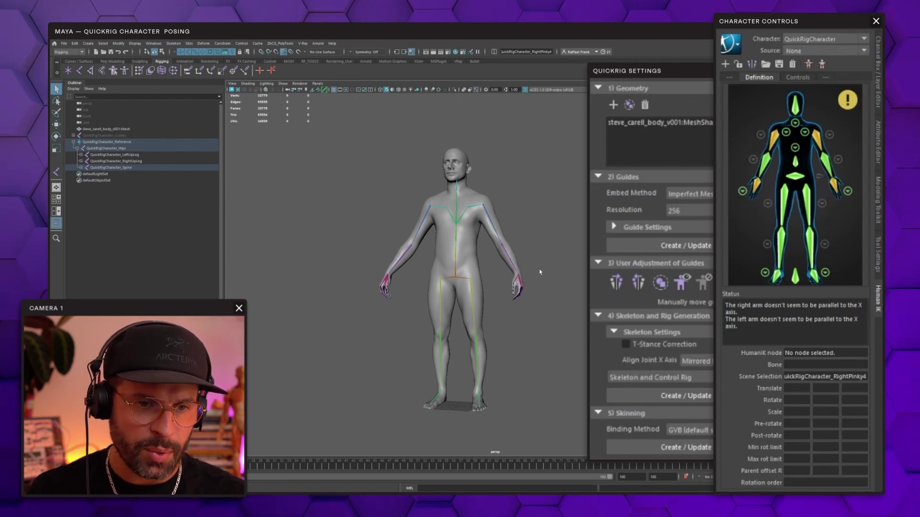
{"action": "left_click_drag", "start_coordinate": [539, 272], "coordinate": [523, 215], "text": "alt"}
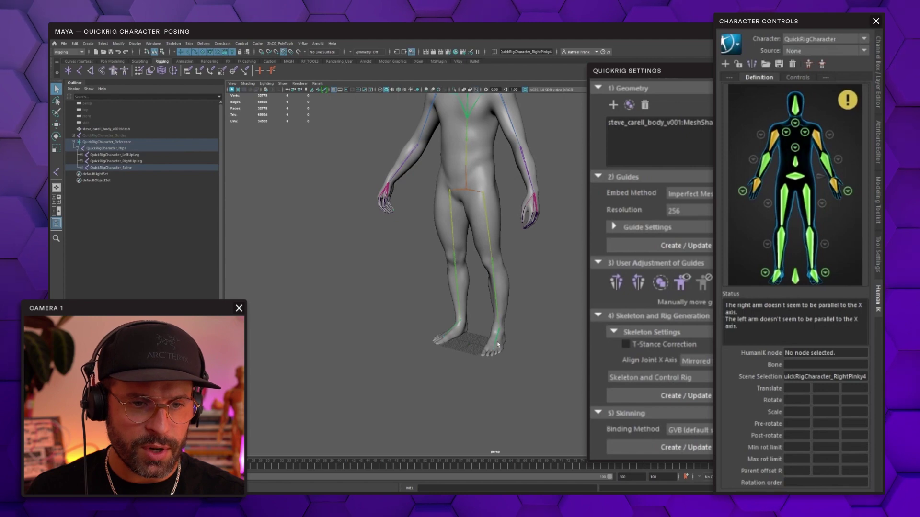
{"action": "left_click_drag", "start_coordinate": [553, 251], "coordinate": [564, 238], "text": "alt"}
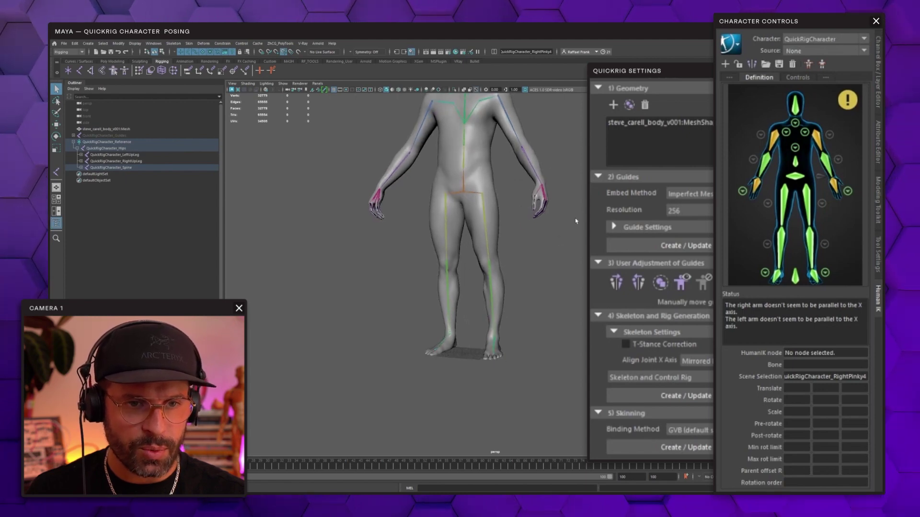
{"action": "middle_click_drag", "start_coordinate": [563, 166], "coordinate": [556, 216], "text": "alt"}
{"action": "scroll", "coordinate": [555, 203], "scroll_direction": "down", "scroll_amount": 2}
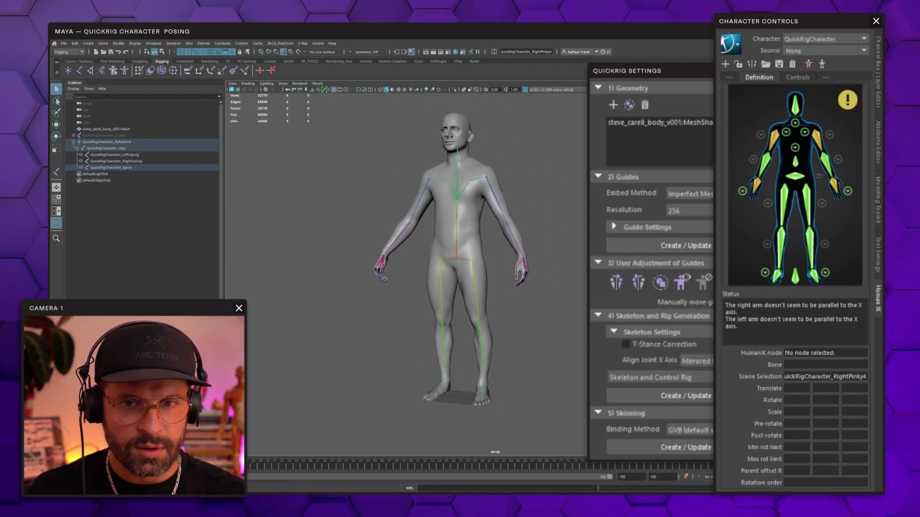
Step: Lock the QuickRigCharacter definition and create its HumanIK control rig
{"action": "left_click", "coordinate": [739, 65]}
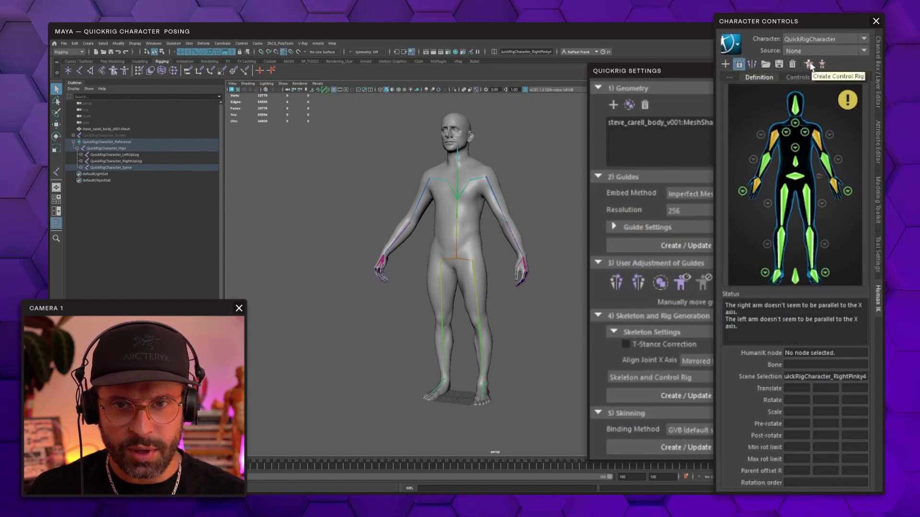
{"action": "left_click_drag", "start_coordinate": [542, 272], "coordinate": [573, 271], "text": "alt"}
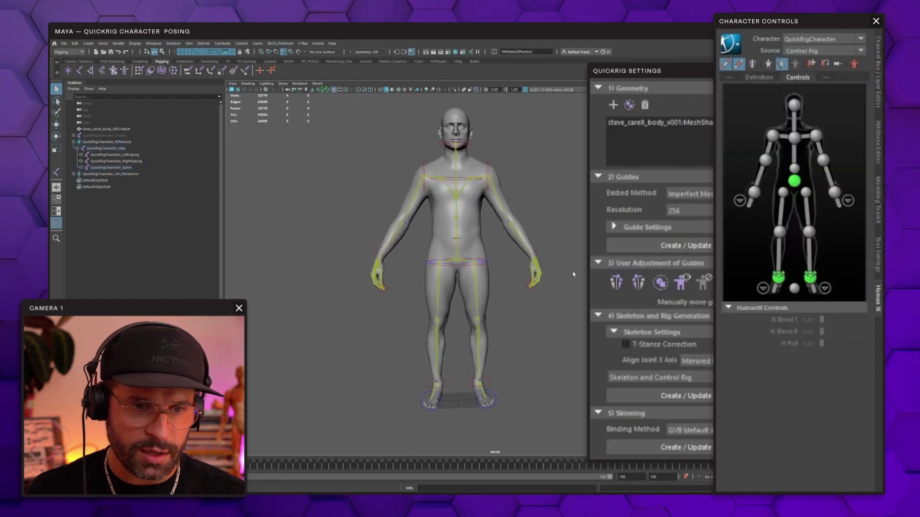
Step: Try moving the left hand's fingertip effectors of the control rig together, then clear the selection
{"action": "middle_click_drag", "start_coordinate": [573, 271], "coordinate": [508, 268], "text": "alt"}
{"action": "right_click_drag", "start_coordinate": [508, 268], "coordinate": [566, 268], "text": "alt"}
{"action": "middle_click_drag", "start_coordinate": [565, 268], "coordinate": [525, 266], "text": "alt"}
{"action": "right_click_drag", "start_coordinate": [499, 266], "coordinate": [527, 265], "text": "alt"}
{"action": "left_click_drag", "start_coordinate": [527, 265], "coordinate": [479, 259], "text": "alt"}
{"action": "middle_click_drag", "start_coordinate": [479, 259], "coordinate": [517, 237], "text": "alt"}
{"action": "left_click_drag", "start_coordinate": [517, 236], "coordinate": [482, 238], "text": "alt"}
{"action": "left_click_drag", "start_coordinate": [544, 318], "coordinate": [544, 318]}
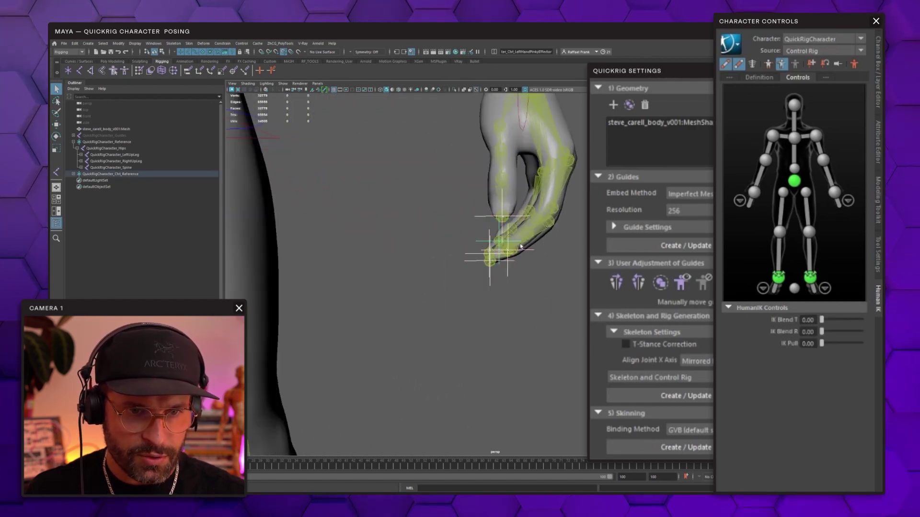
{"action": "key", "text": "w"}
{"action": "left_click_drag", "start_coordinate": [496, 239], "coordinate": [554, 244]}
{"action": "scroll", "coordinate": [523, 245], "scroll_direction": "down", "scroll_amount": 5}
{"action": "left_click", "coordinate": [546, 262]}
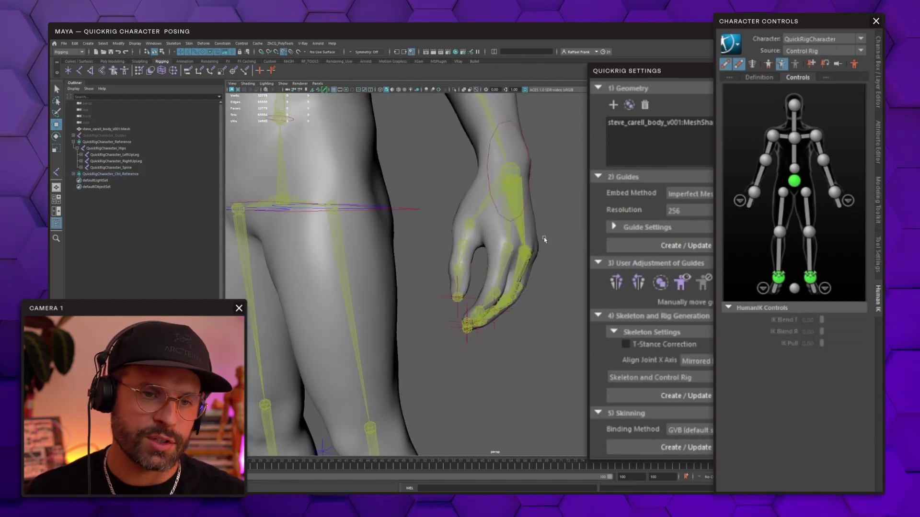
Step: Select the steve_carell_body_v001 body mesh and frame it in the viewport
{"action": "left_click", "coordinate": [472, 205]}
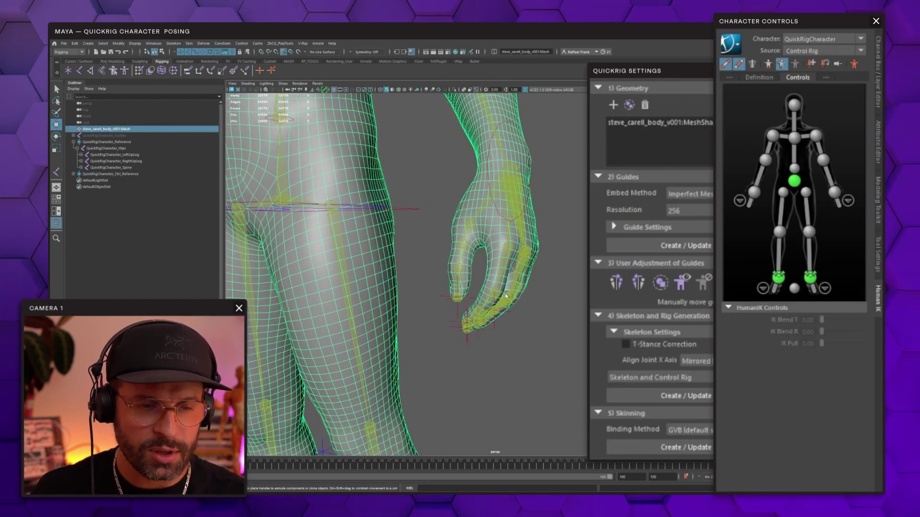
{"action": "key", "text": "f"}
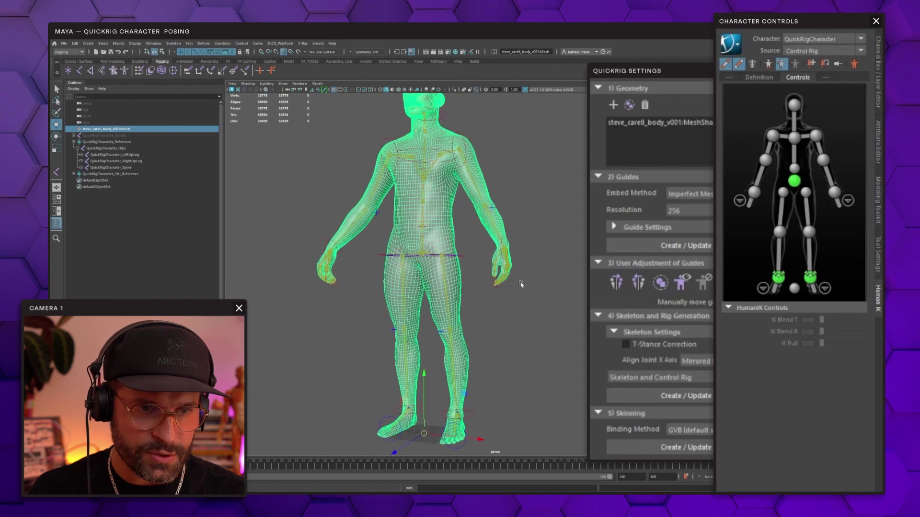
Step: Bind the steve_carell_body_v001 mesh to the QuickRigCharacter_Hips joint hierarchy using Geodesic Voxel binding and the Dual quaternion skinning method
{"action": "left_click", "coordinate": [563, 202]}
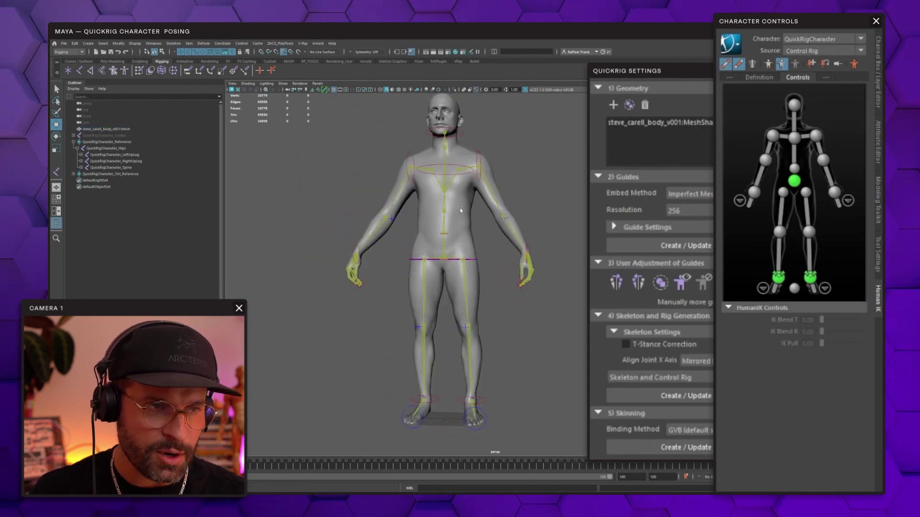
{"action": "left_click", "coordinate": [160, 148]}
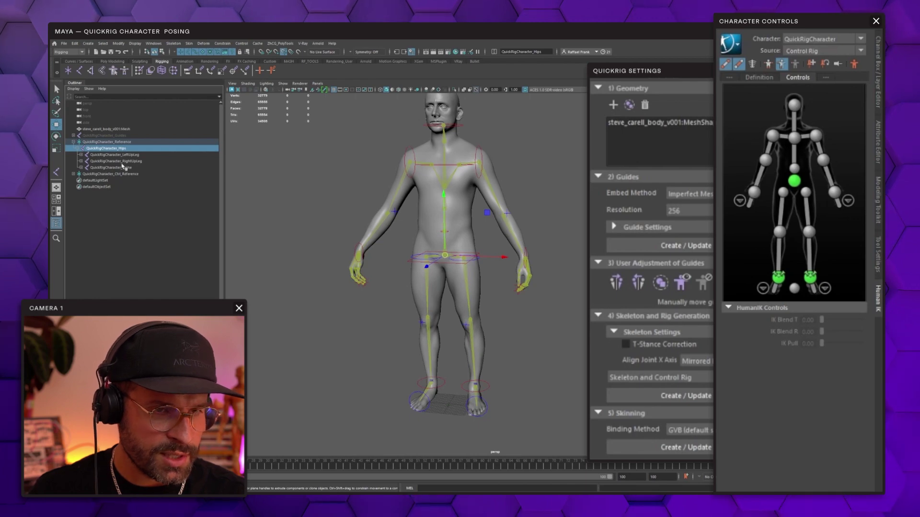
{"action": "left_click", "coordinate": [122, 129], "text": "ctrl"}
{"action": "left_click", "coordinate": [189, 44]}
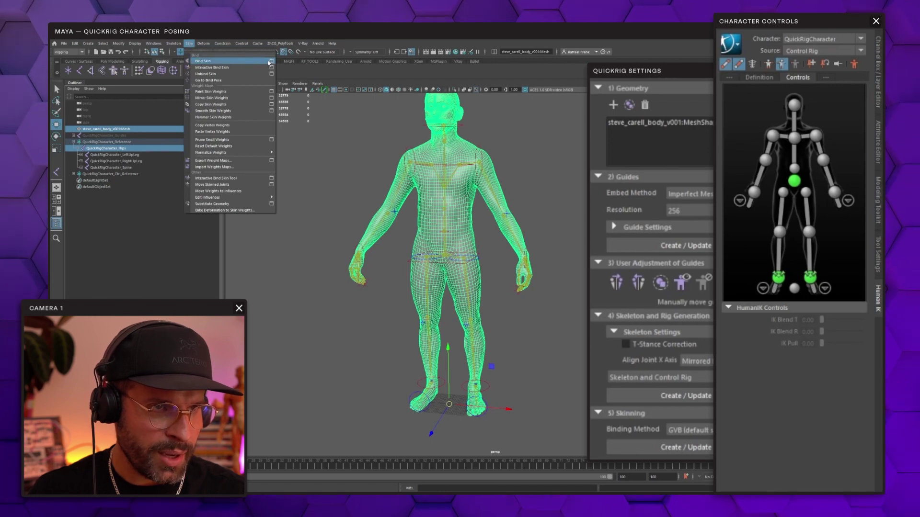
{"action": "left_click", "coordinate": [270, 62]}
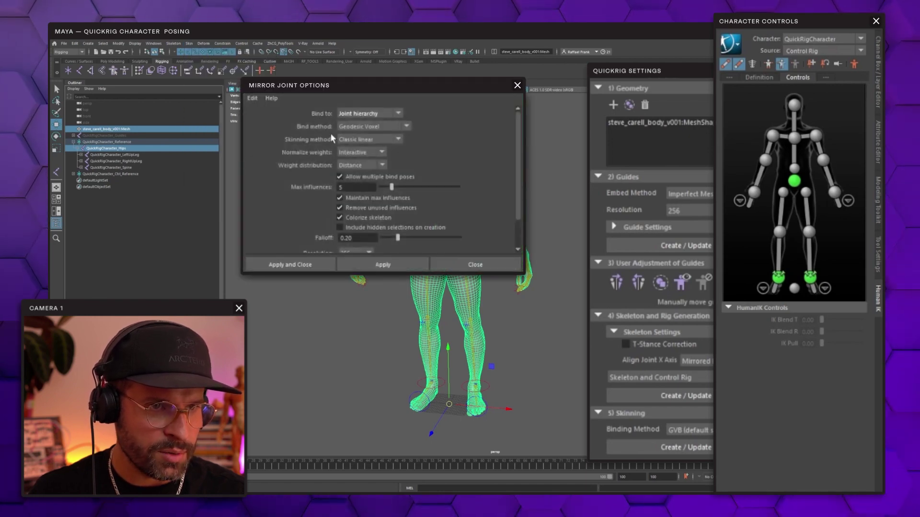
{"action": "left_click", "coordinate": [364, 140]}
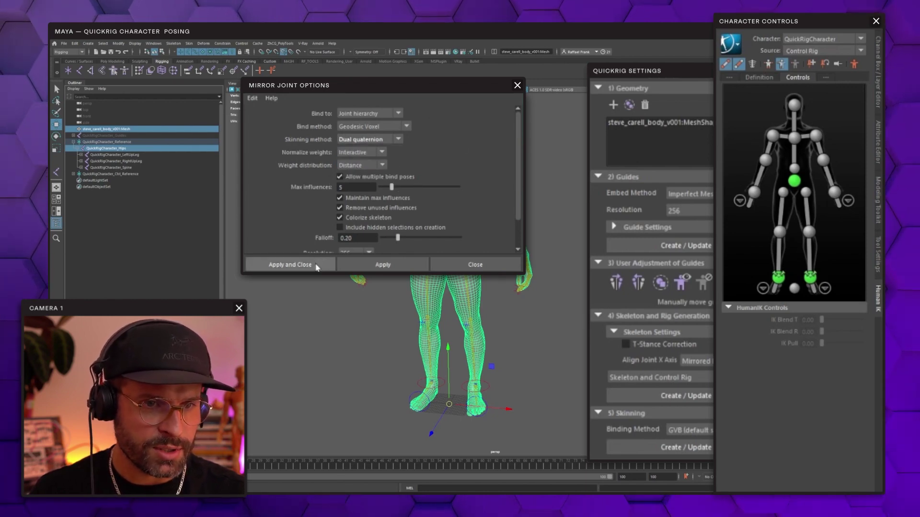
{"action": "left_click", "coordinate": [290, 265]}
Step: Select the control rig's left wrist effector and move it slightly inward toward the body to test the skin
{"action": "left_click_drag", "start_coordinate": [528, 238], "coordinate": [517, 236], "text": "alt"}
{"action": "middle_click_drag", "start_coordinate": [518, 236], "coordinate": [466, 225], "text": "alt"}
{"action": "scroll", "coordinate": [467, 226], "scroll_direction": "up", "scroll_amount": 5}
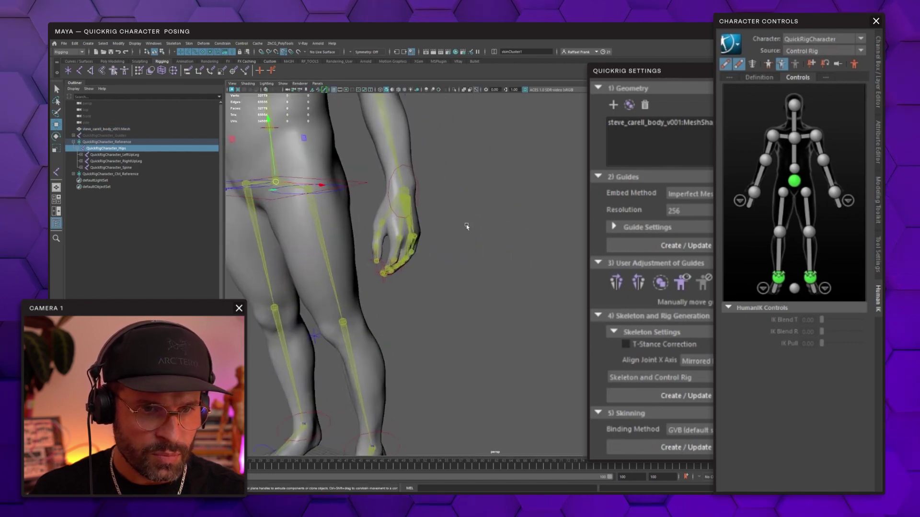
{"action": "left_click_drag", "start_coordinate": [466, 225], "coordinate": [470, 216], "text": "alt"}
{"action": "middle_click_drag", "start_coordinate": [470, 216], "coordinate": [513, 262], "text": "alt"}
{"action": "left_click_drag", "start_coordinate": [499, 197], "coordinate": [495, 200]}
{"action": "scroll", "coordinate": [512, 207], "scroll_direction": "down", "scroll_amount": 5}
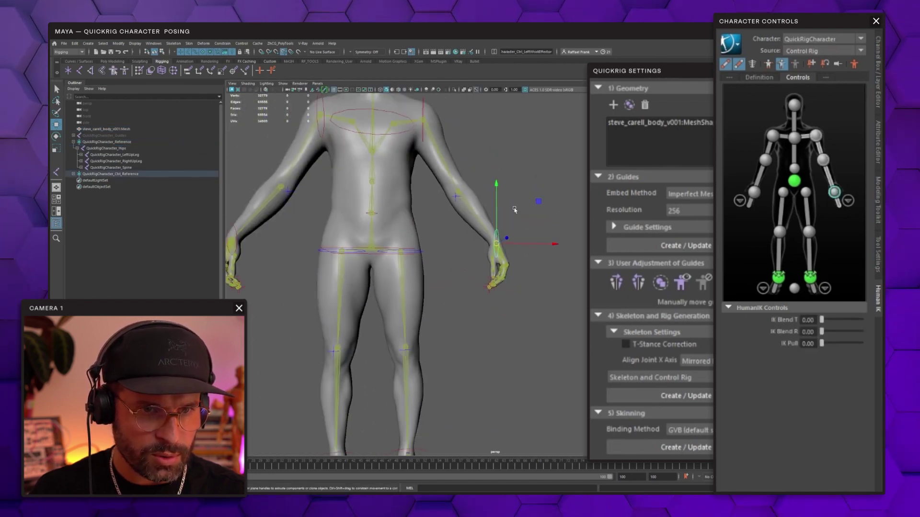
{"action": "left_click_drag", "start_coordinate": [544, 247], "coordinate": [526, 250]}
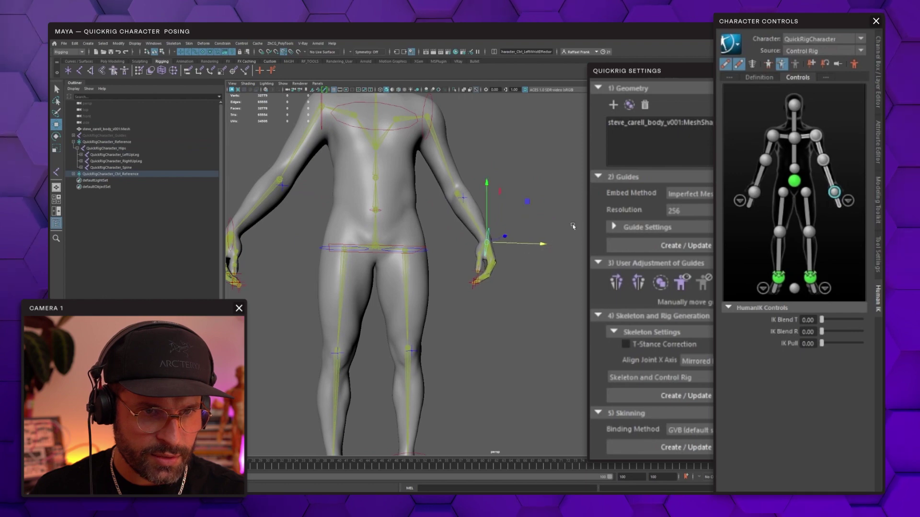
Step: Select the left thumb's control rig effector and examine the skinned left hand up close
{"action": "left_click_drag", "start_coordinate": [573, 226], "coordinate": [424, 227], "text": "alt"}
{"action": "scroll", "coordinate": [493, 236], "scroll_direction": "up", "scroll_amount": 3}
{"action": "left_click_drag", "start_coordinate": [425, 227], "coordinate": [462, 264], "text": "alt"}
{"action": "scroll", "coordinate": [498, 238], "scroll_direction": "up", "scroll_amount": 4}
{"action": "scroll", "coordinate": [461, 264], "scroll_direction": "up", "scroll_amount": 3}
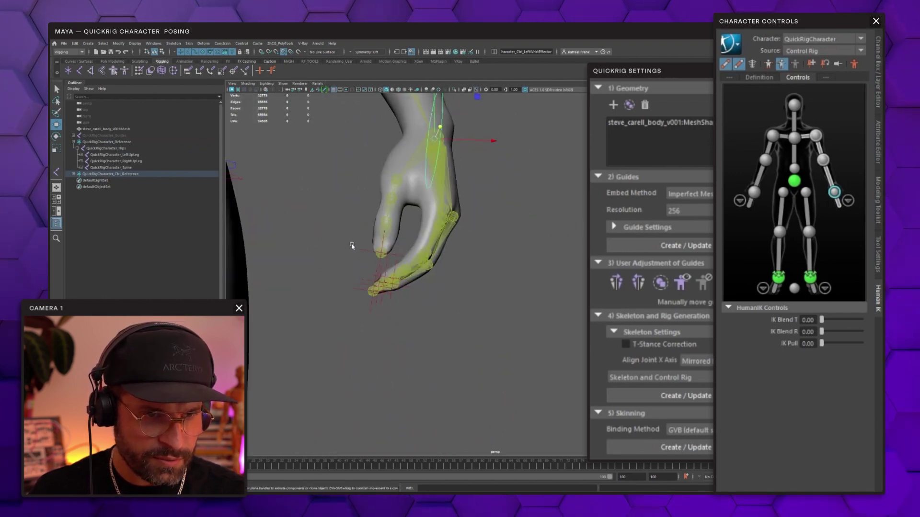
{"action": "left_click_drag", "start_coordinate": [352, 244], "coordinate": [475, 211]}
{"action": "scroll", "coordinate": [545, 247], "scroll_direction": "up", "scroll_amount": 3}
{"action": "left_click_drag", "start_coordinate": [546, 248], "coordinate": [479, 242], "text": "alt"}
{"action": "scroll", "coordinate": [548, 255], "scroll_direction": "down", "scroll_amount": 3}
{"action": "key", "text": "e"}
{"action": "scroll", "coordinate": [435, 240], "scroll_direction": "up", "scroll_amount": 3}
{"action": "key", "text": "w"}
{"action": "scroll", "coordinate": [448, 246], "scroll_direction": "down", "scroll_amount": 5}
{"action": "scroll", "coordinate": [448, 247], "scroll_direction": "down", "scroll_amount": 5}
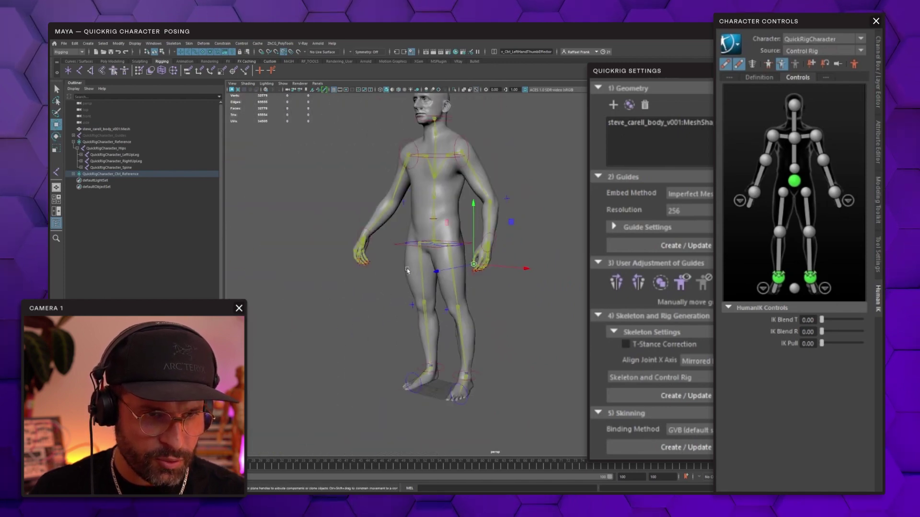
Step: Try moving the right hand's index fingertip effector to test the finger deformation, then clear the selection
{"action": "middle_click_drag", "start_coordinate": [383, 239], "coordinate": [470, 234], "text": "alt"}
{"action": "scroll", "coordinate": [470, 234], "scroll_direction": "up", "scroll_amount": 3}
{"action": "left_click_drag", "start_coordinate": [470, 235], "coordinate": [452, 267], "text": "alt"}
{"action": "scroll", "coordinate": [452, 267], "scroll_direction": "up", "scroll_amount": 3}
{"action": "middle_click_drag", "start_coordinate": [452, 267], "coordinate": [513, 249], "text": "alt"}
{"action": "scroll", "coordinate": [513, 248], "scroll_direction": "up", "scroll_amount": 3}
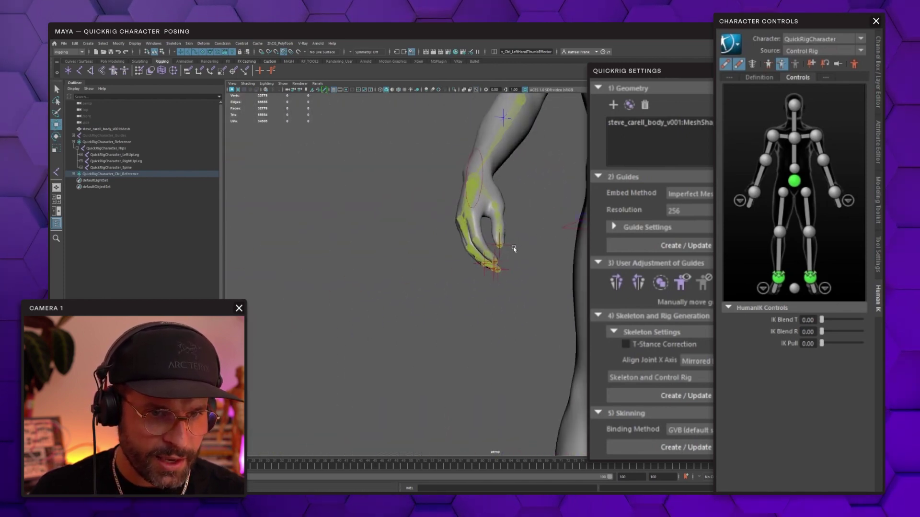
{"action": "left_click_drag", "start_coordinate": [513, 249], "coordinate": [486, 226], "text": "alt"}
{"action": "scroll", "coordinate": [531, 242], "scroll_direction": "up", "scroll_amount": 5}
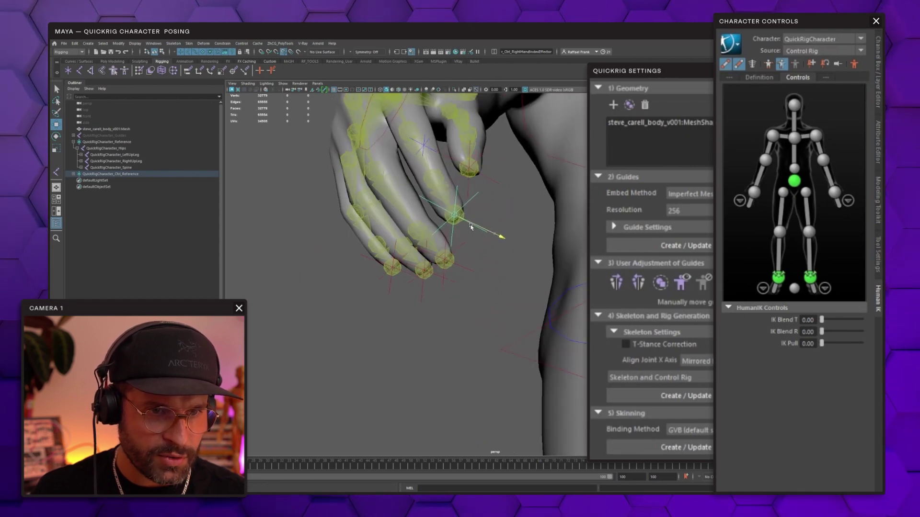
{"action": "left_click_drag", "start_coordinate": [509, 221], "coordinate": [497, 279], "text": "alt"}
{"action": "scroll", "coordinate": [486, 277], "scroll_direction": "up", "scroll_amount": 4}
{"action": "scroll", "coordinate": [497, 279], "scroll_direction": "down", "scroll_amount": 5}
{"action": "left_click", "coordinate": [371, 300]}
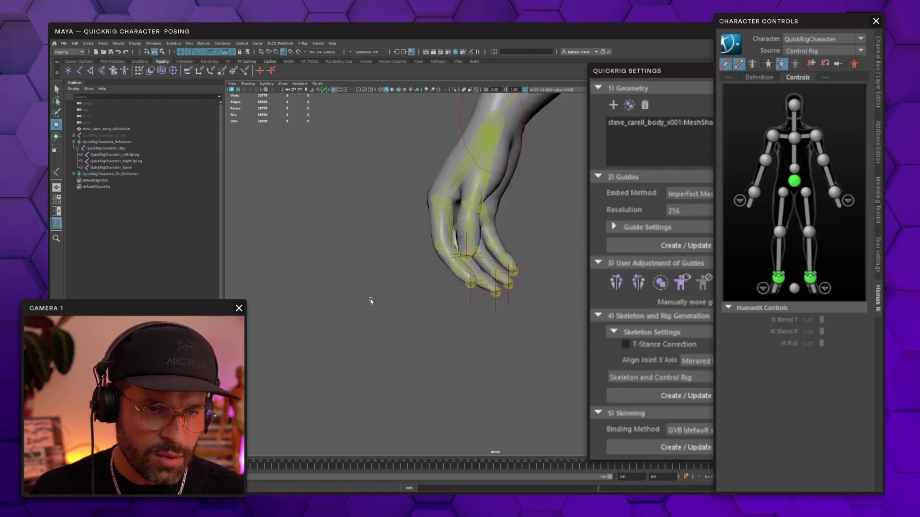
Step: Select the right index fingertip effector without its move manipulator, examine the fingers up close and return to the whole character
{"action": "left_click_drag", "start_coordinate": [453, 320], "coordinate": [379, 314], "text": "alt"}
{"action": "scroll", "coordinate": [409, 315], "scroll_direction": "up", "scroll_amount": 3}
{"action": "left_click", "coordinate": [411, 306]}
{"action": "key", "text": "q"}
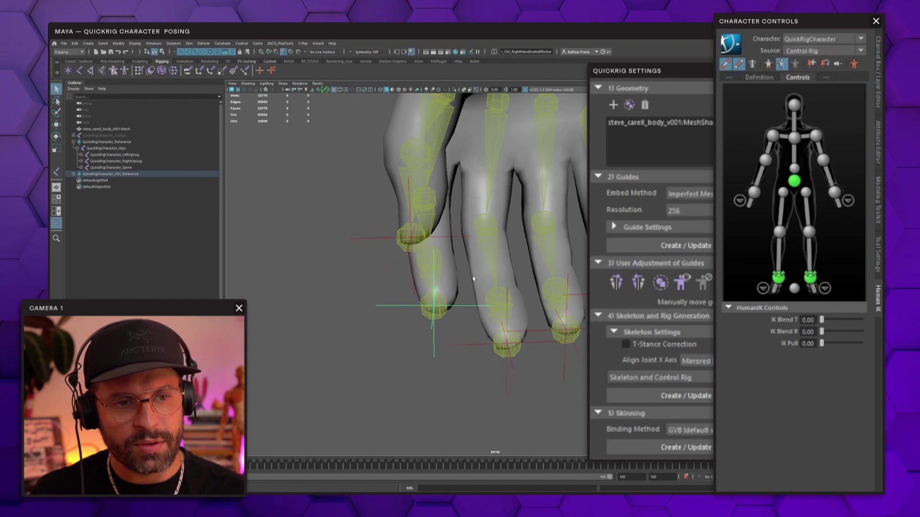
{"action": "scroll", "coordinate": [469, 277], "scroll_direction": "down", "scroll_amount": 10}
{"action": "key", "text": "a"}
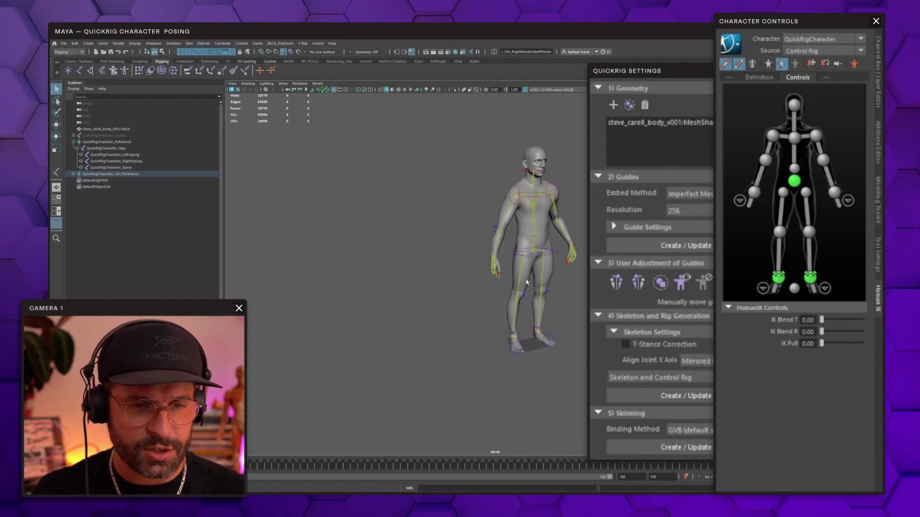